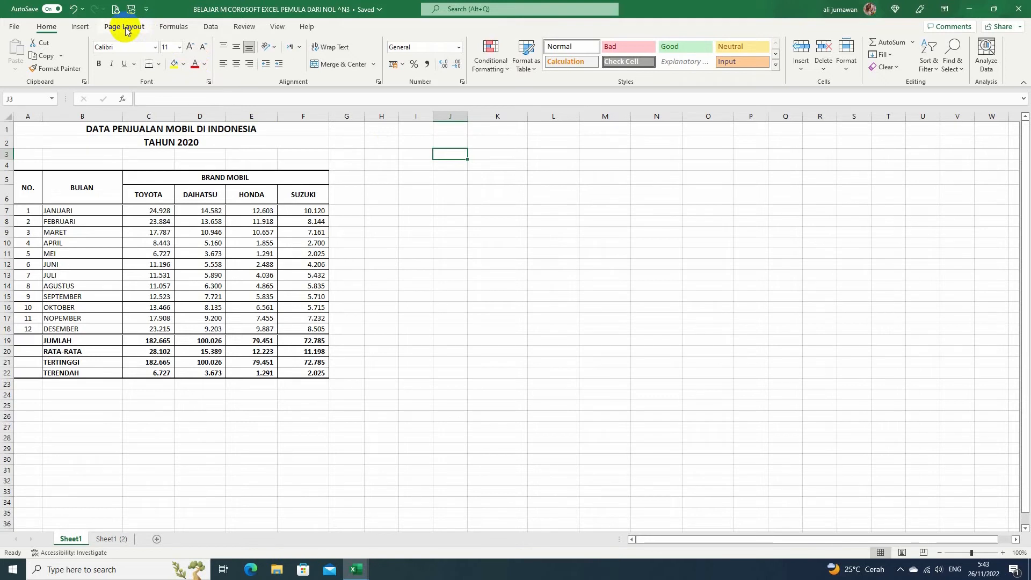
Step: Review the available margin, orientation and paper size options for the sales sheet
left_click(126, 28)
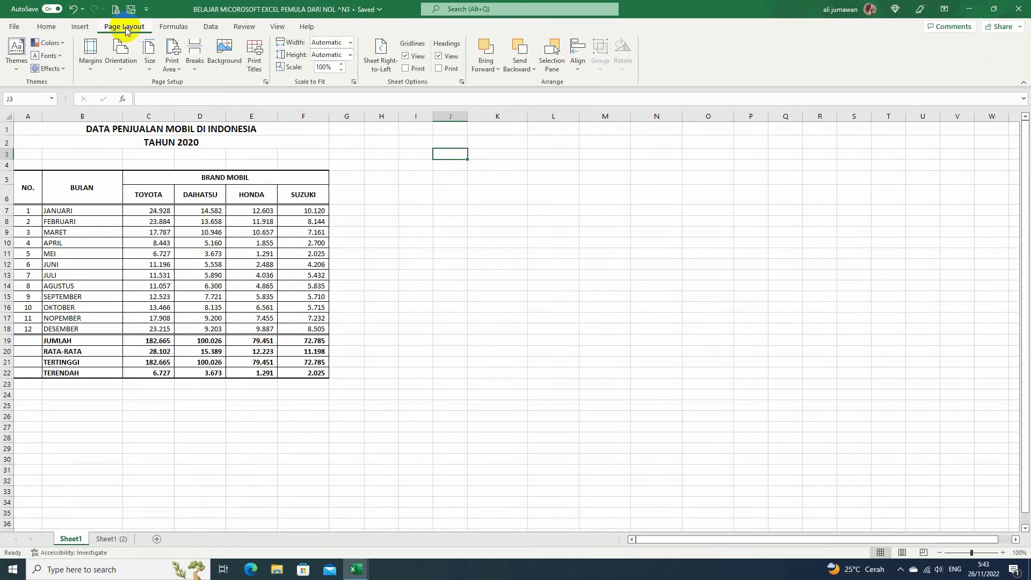
key("ctrl+Home")
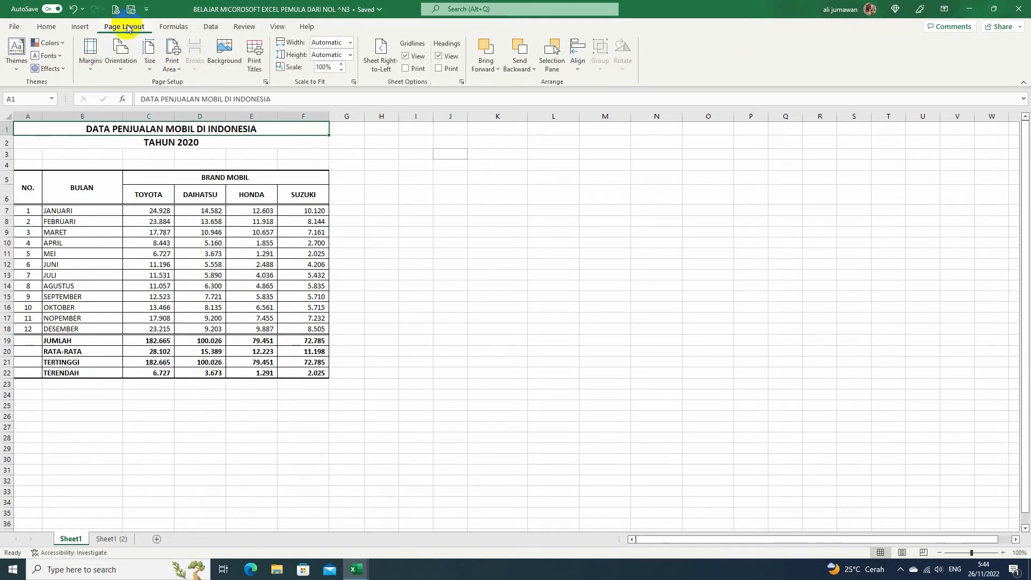
left_click(93, 66)
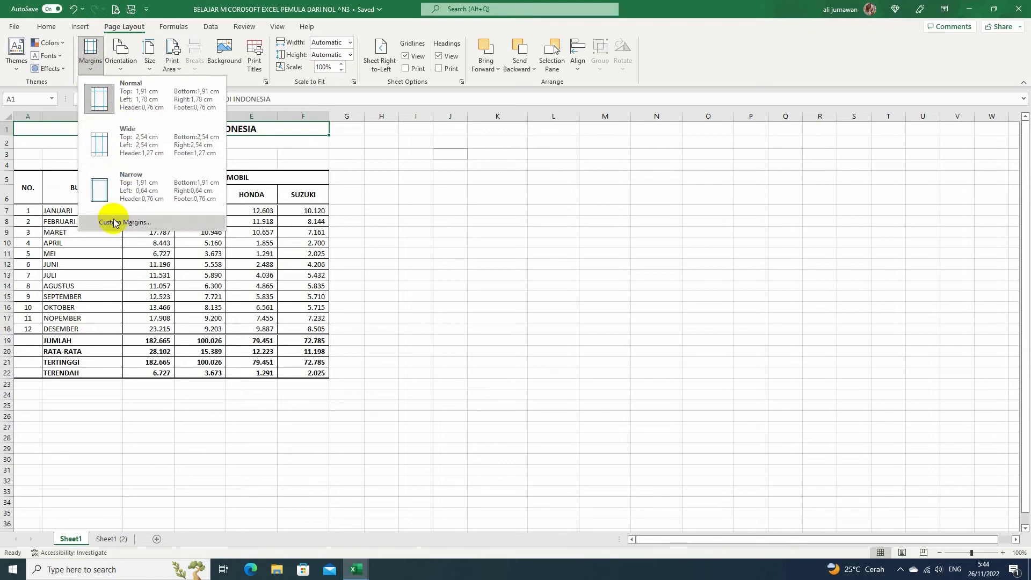
left_click(124, 66)
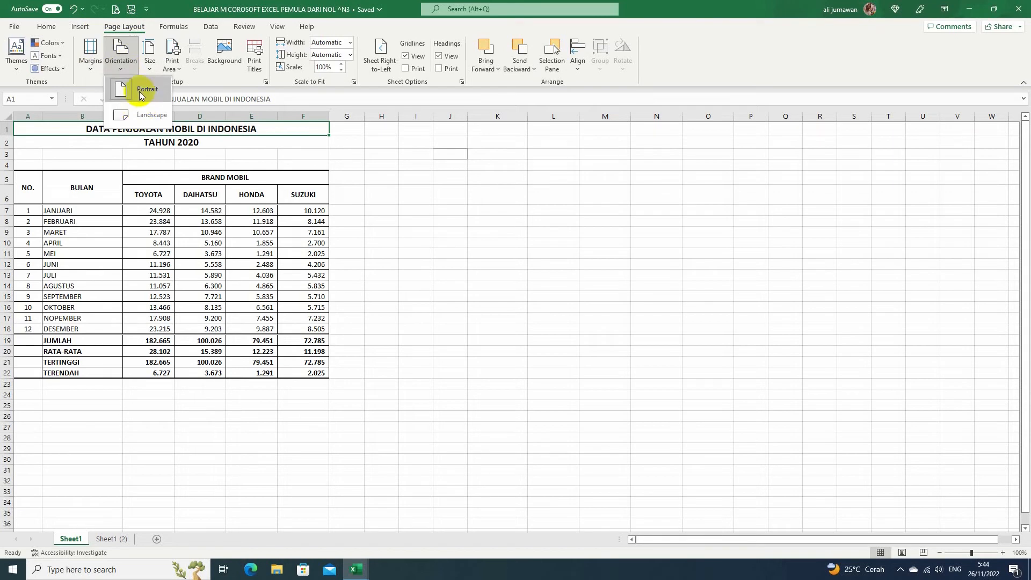
left_click(148, 60)
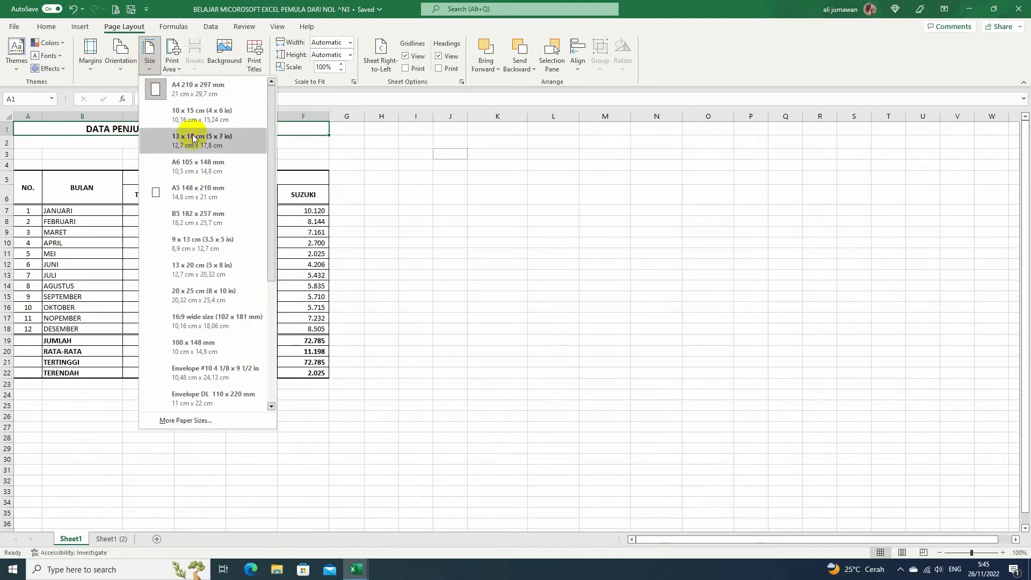
left_click_drag(270, 148, 267, 281)
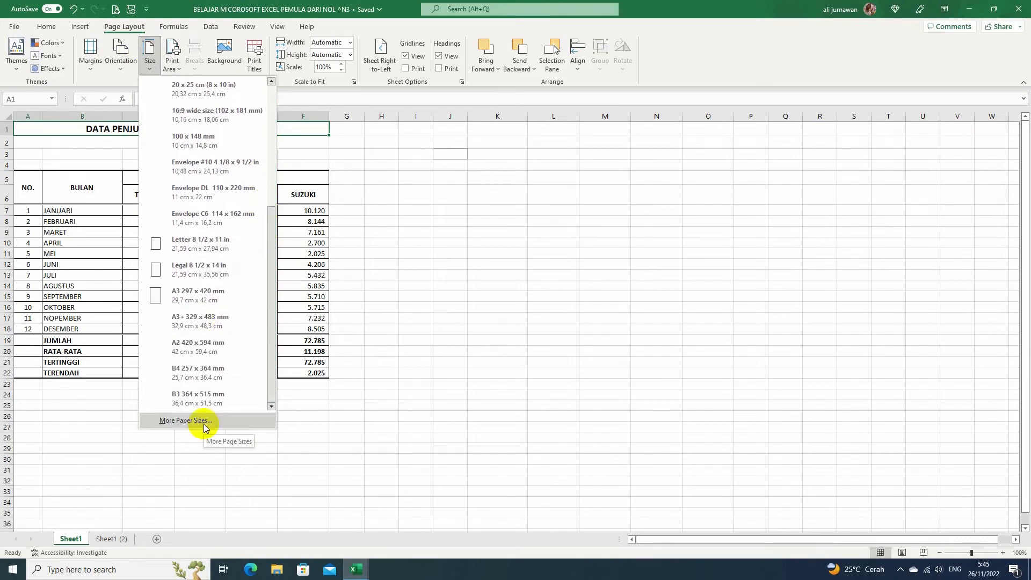
left_click(148, 57)
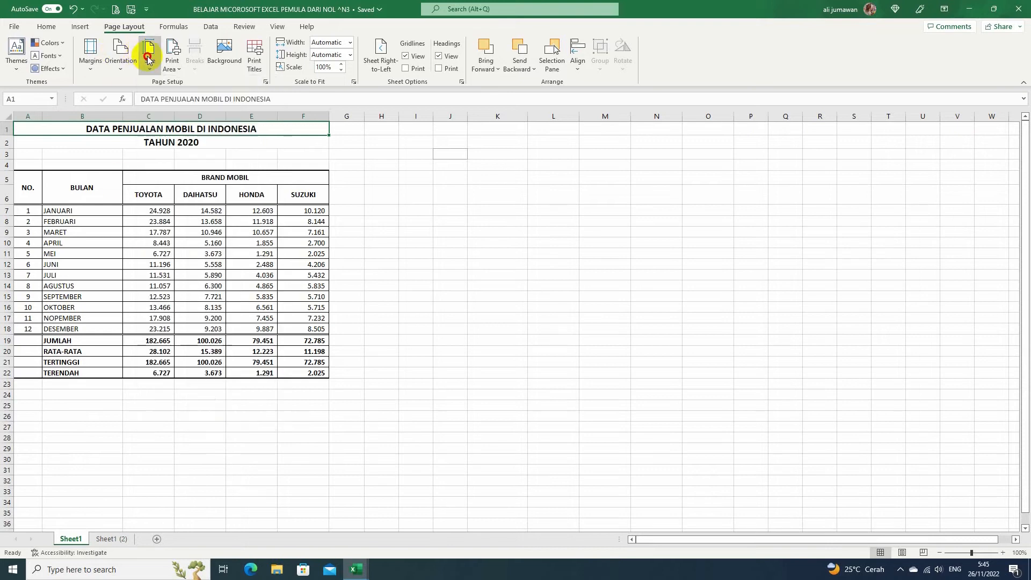
Step: Set the two title rows, A1:F2, as the sheet's print area
left_click(173, 56)
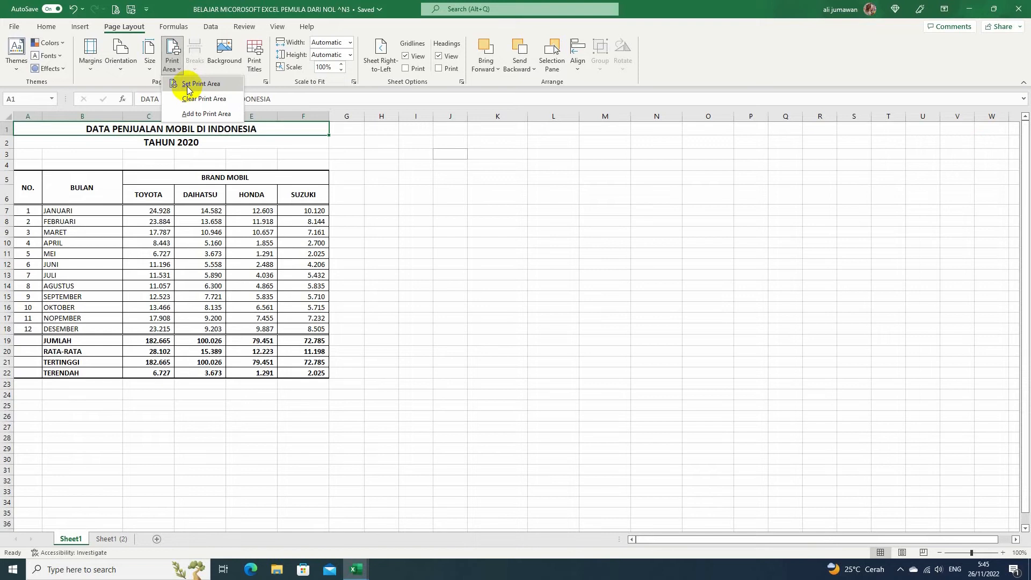
left_click(23, 188)
left_click_drag(23, 189, 269, 380)
left_click_drag(188, 131, 179, 144)
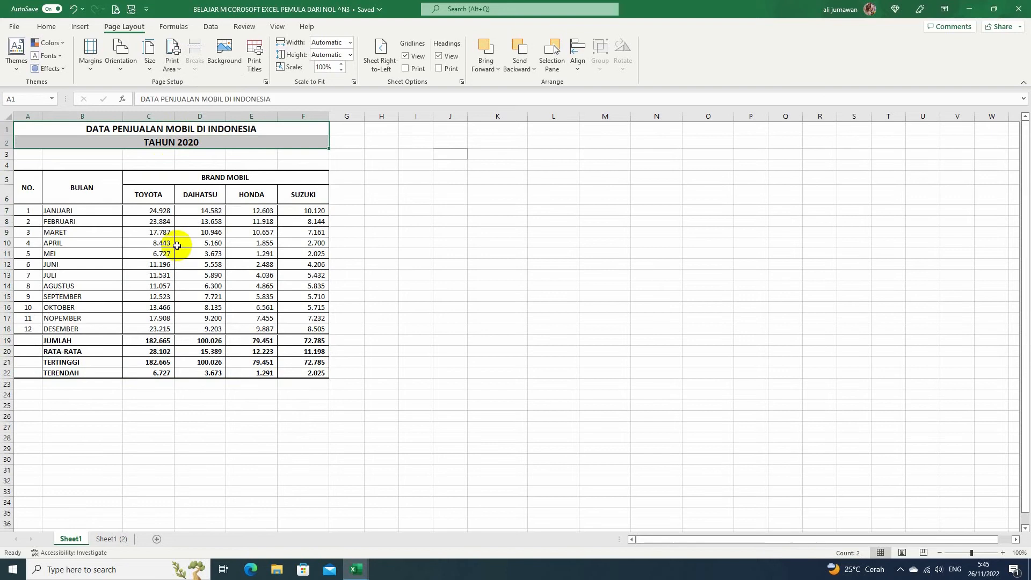
left_click_drag(23, 343, 300, 373)
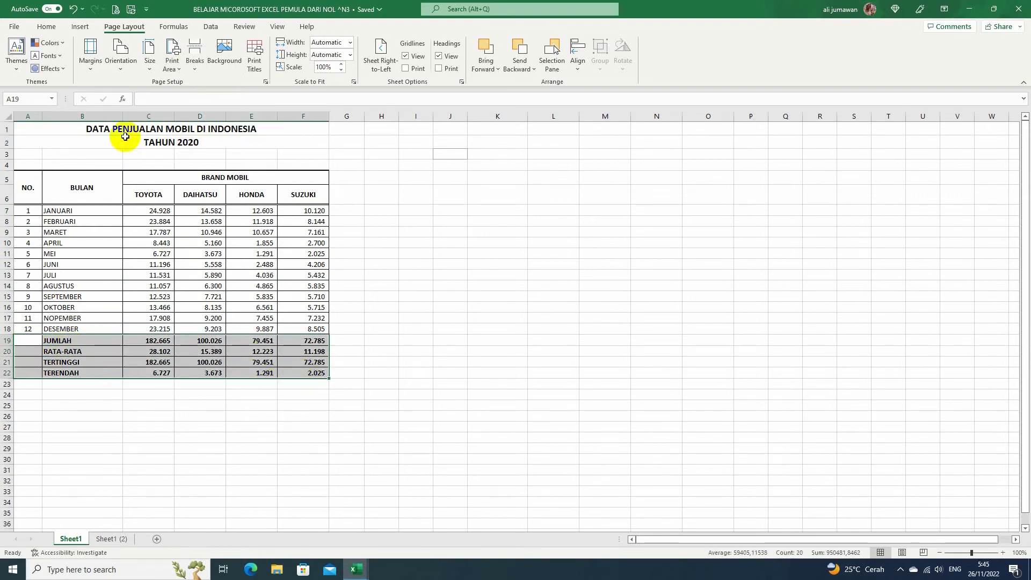
left_click_drag(128, 128, 131, 138)
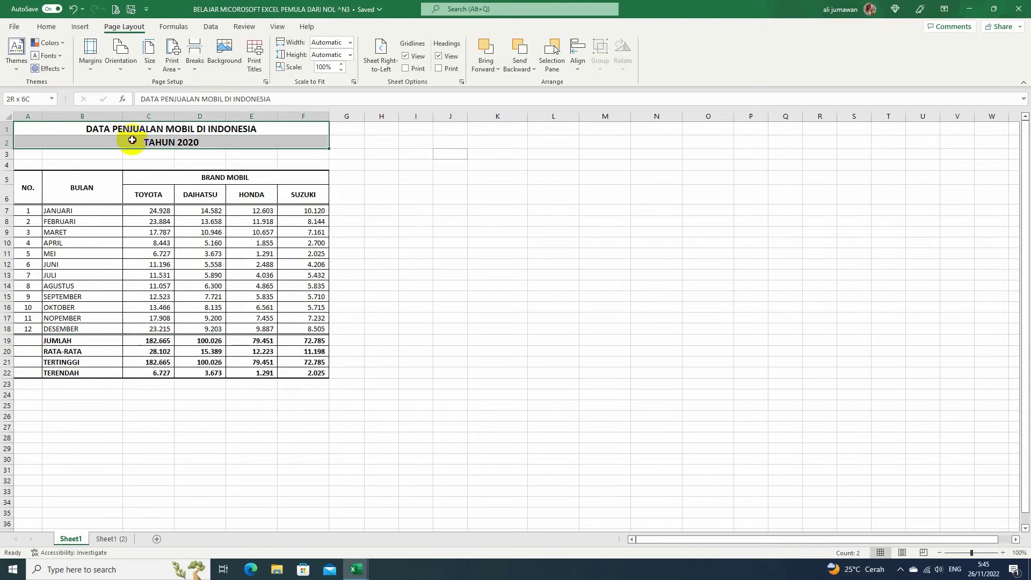
left_click(169, 60)
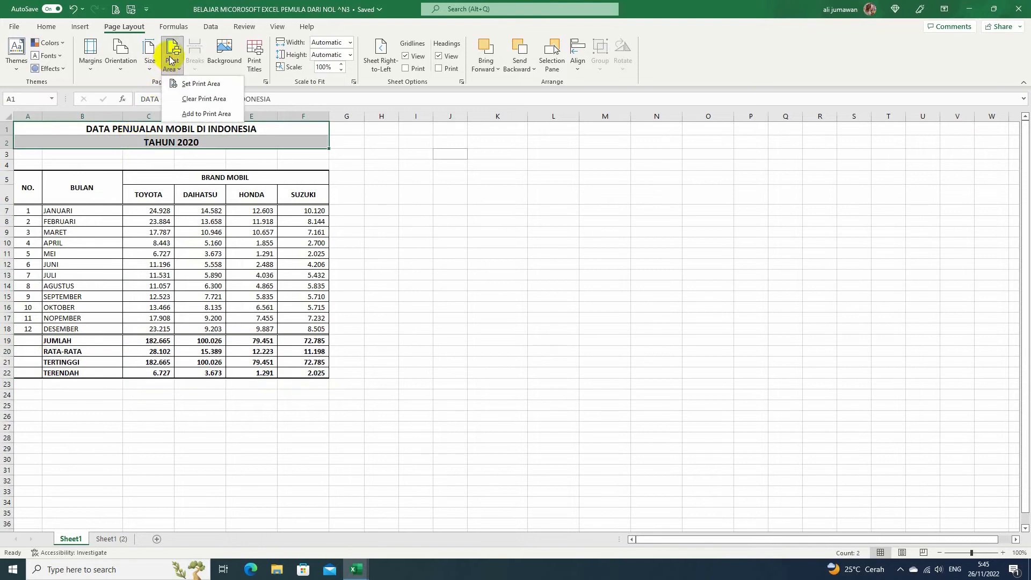
left_click(180, 86)
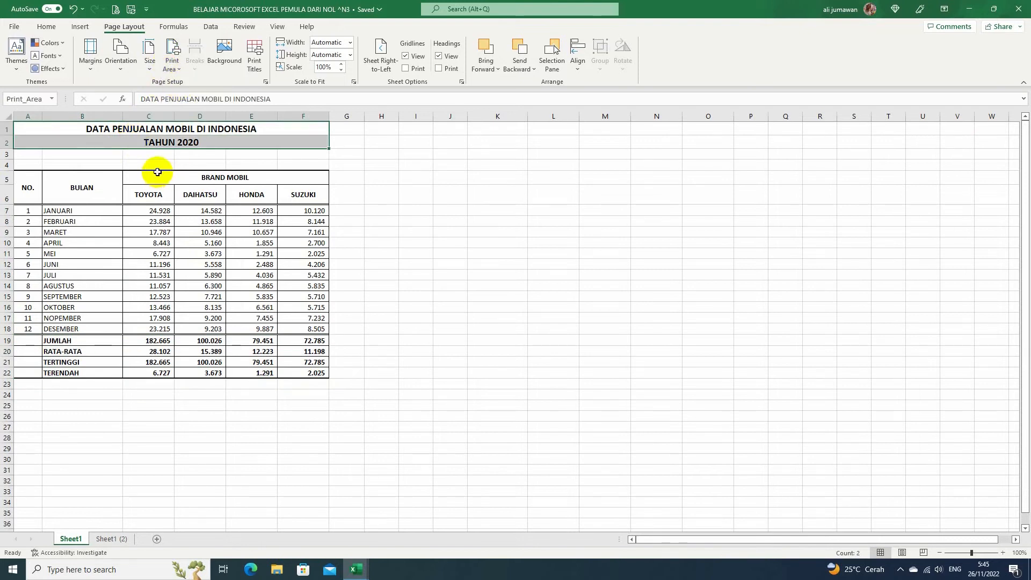
left_click(368, 195)
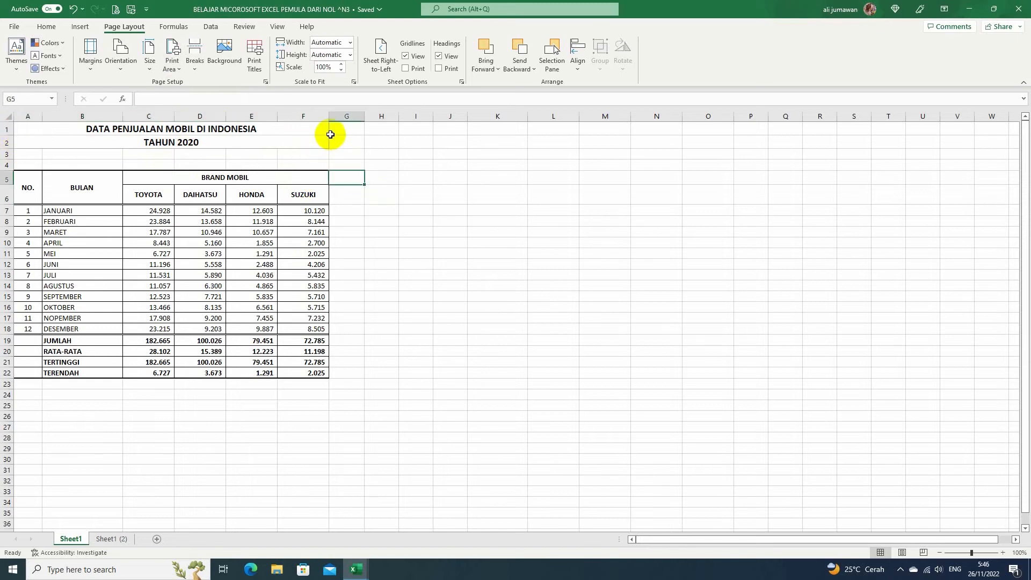
Step: Check the print preview of the title-only print area, reselecting the title rows for comparison
left_click(116, 11)
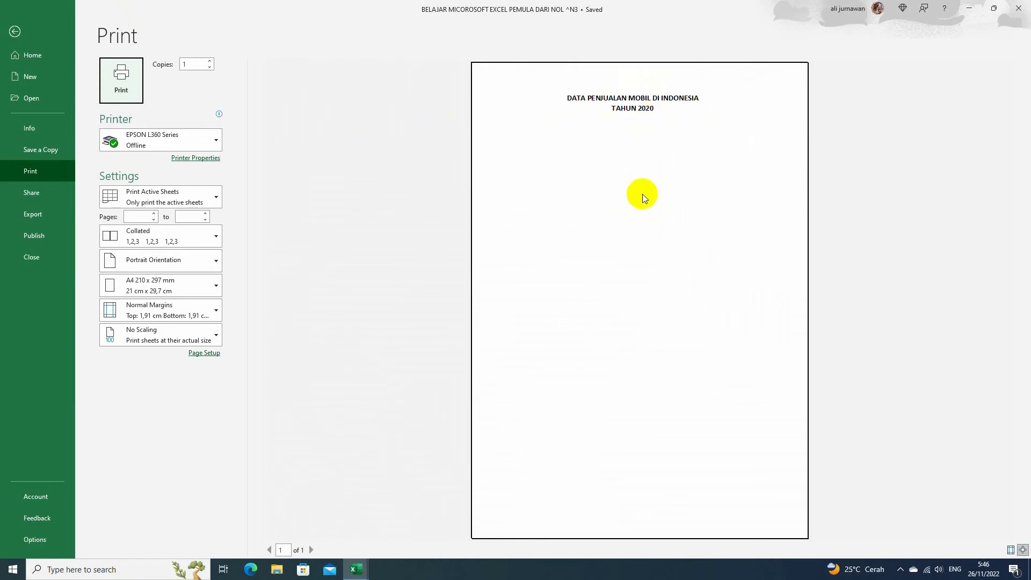
left_click(15, 33)
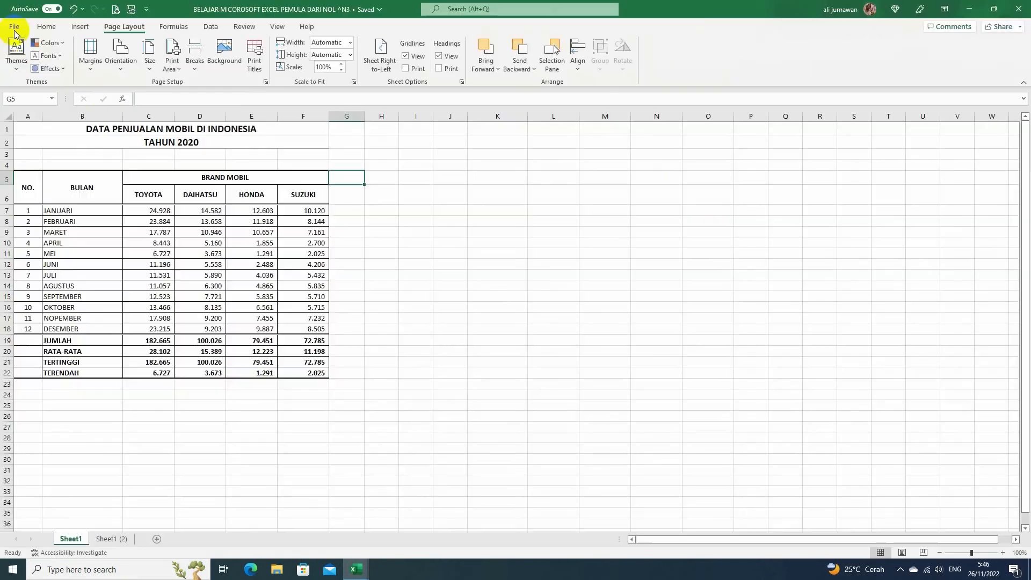
left_click_drag(118, 130, 117, 141)
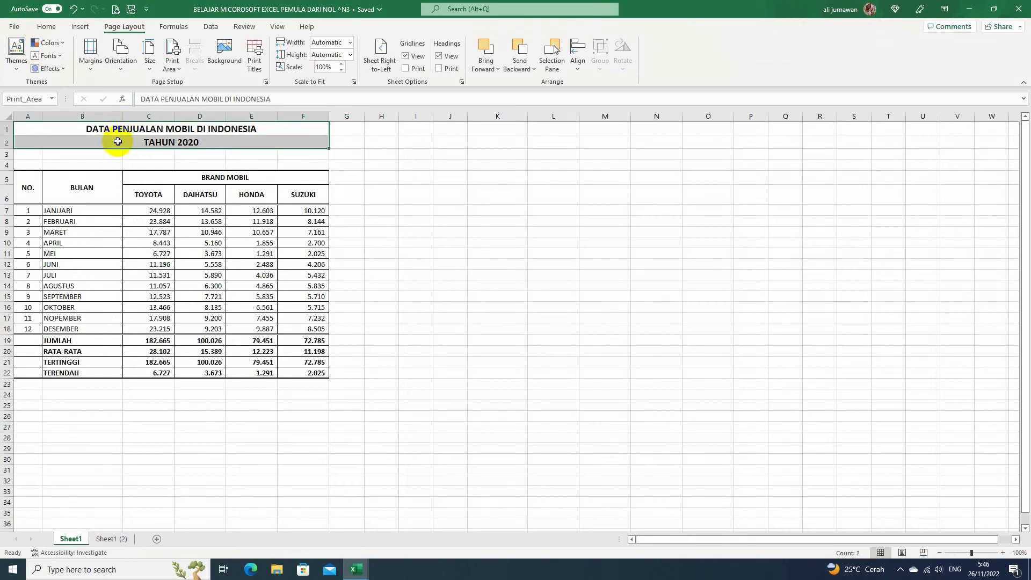
left_click(115, 10)
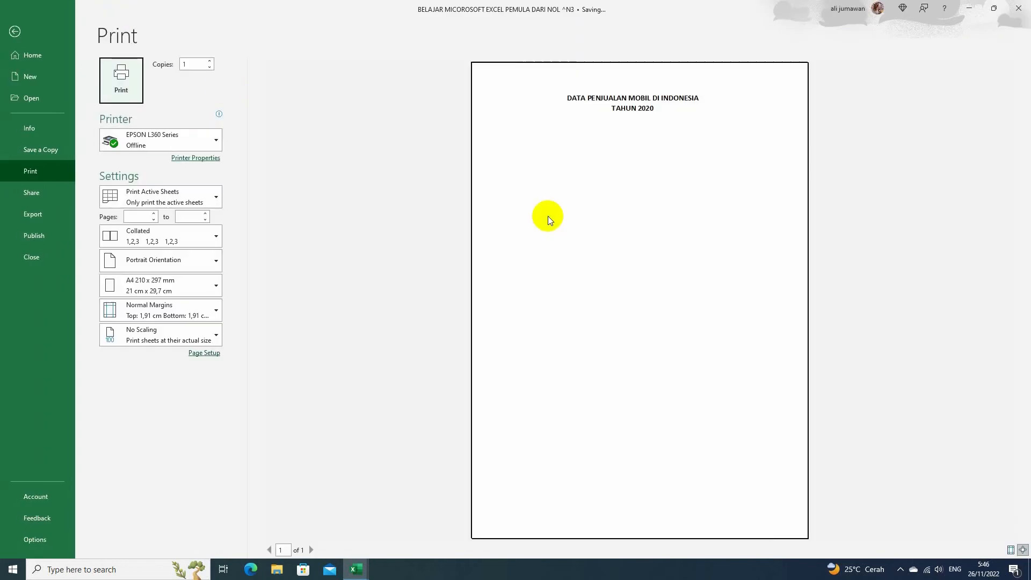
left_click(29, 28)
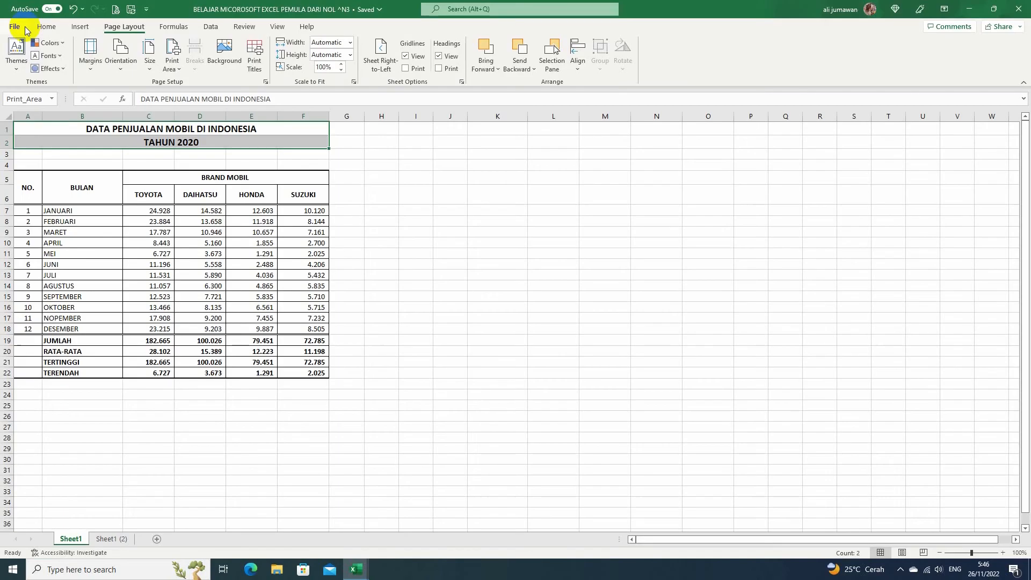
Step: Clear the sheet's print area and check the sales table in the print preview
left_click(169, 63)
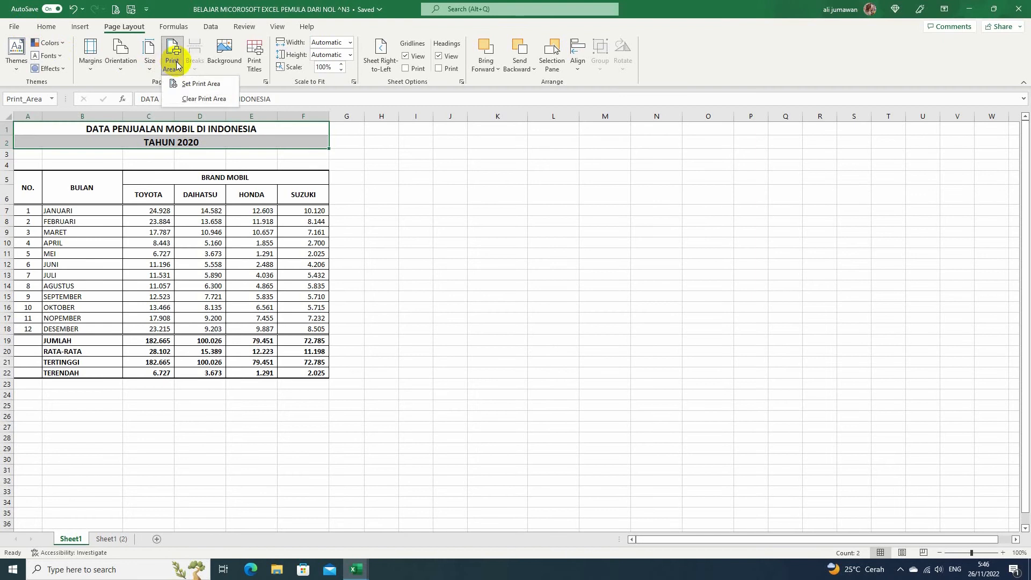
left_click(204, 99)
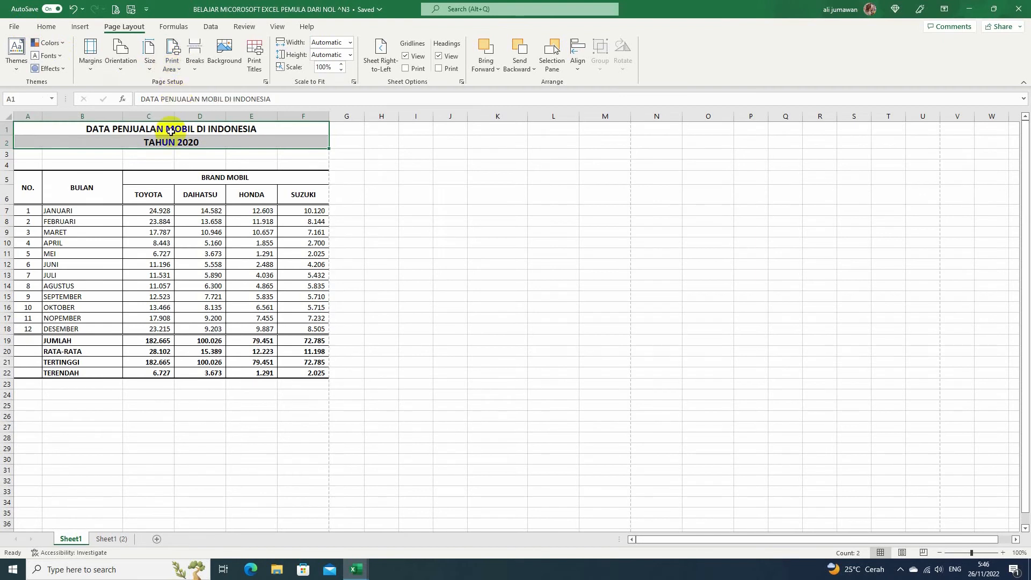
left_click(167, 154)
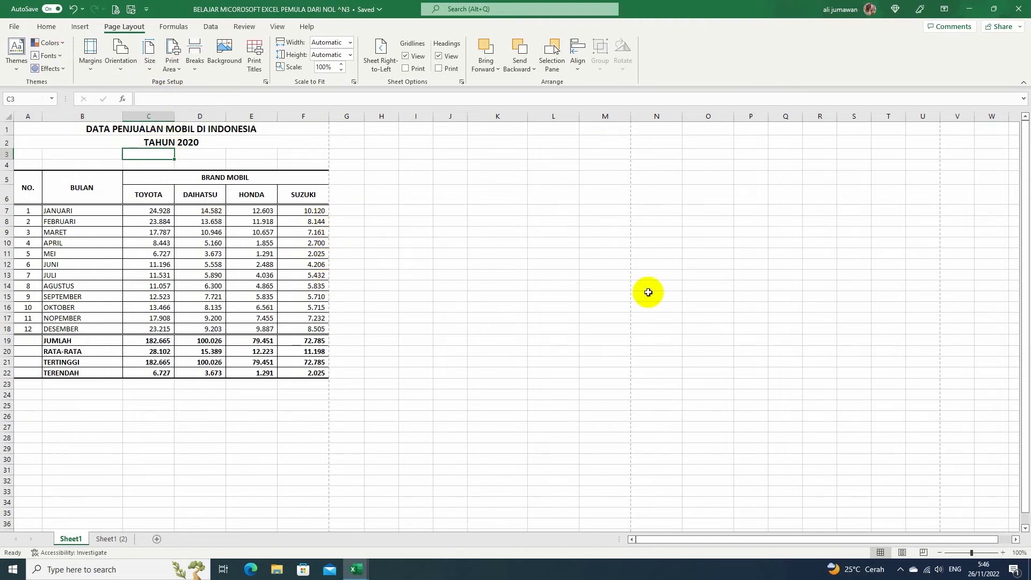
left_click(115, 9)
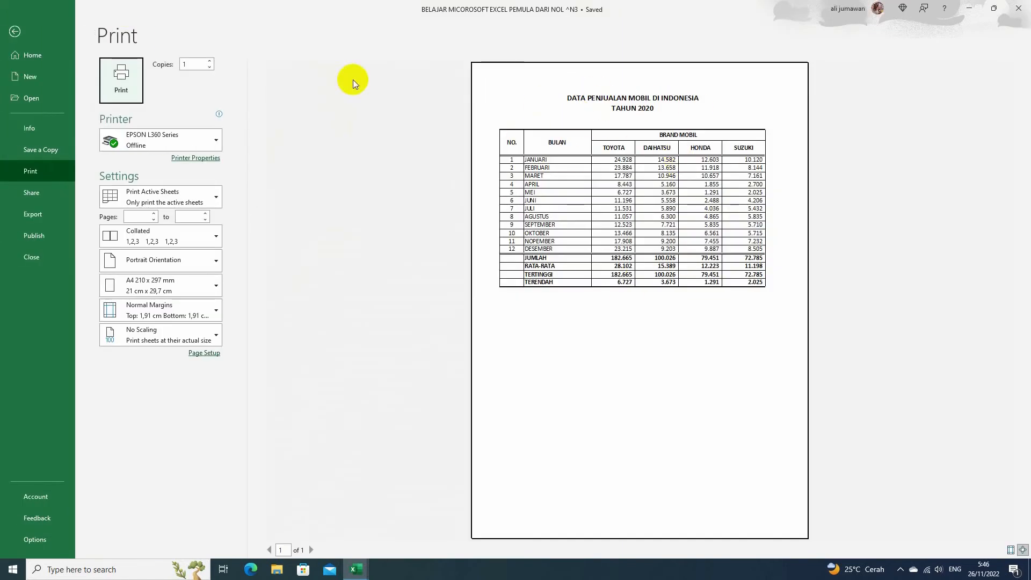
left_click(15, 31)
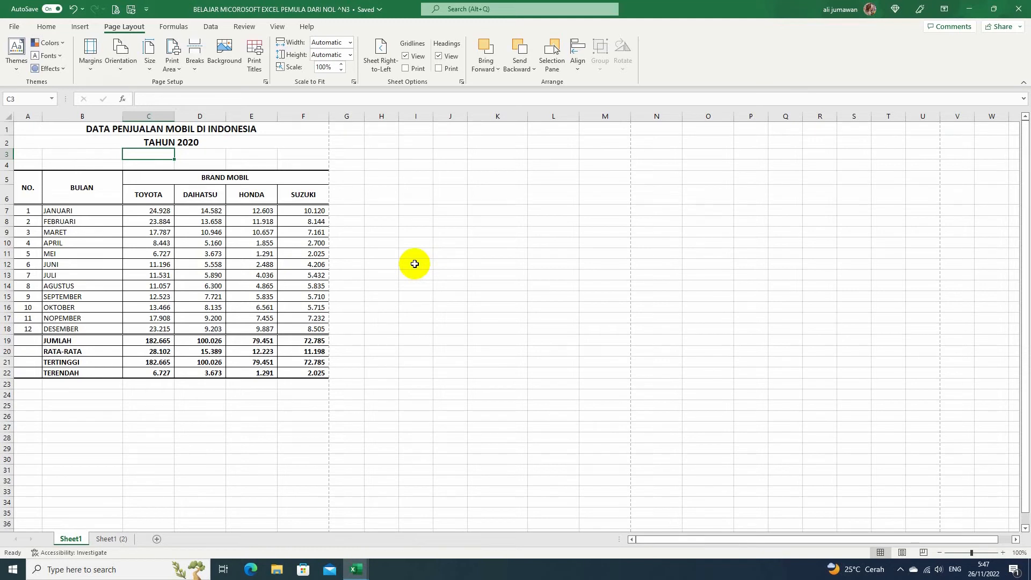
Step: Enter the text KATA in cell K5, outside the sales table
left_click(490, 180)
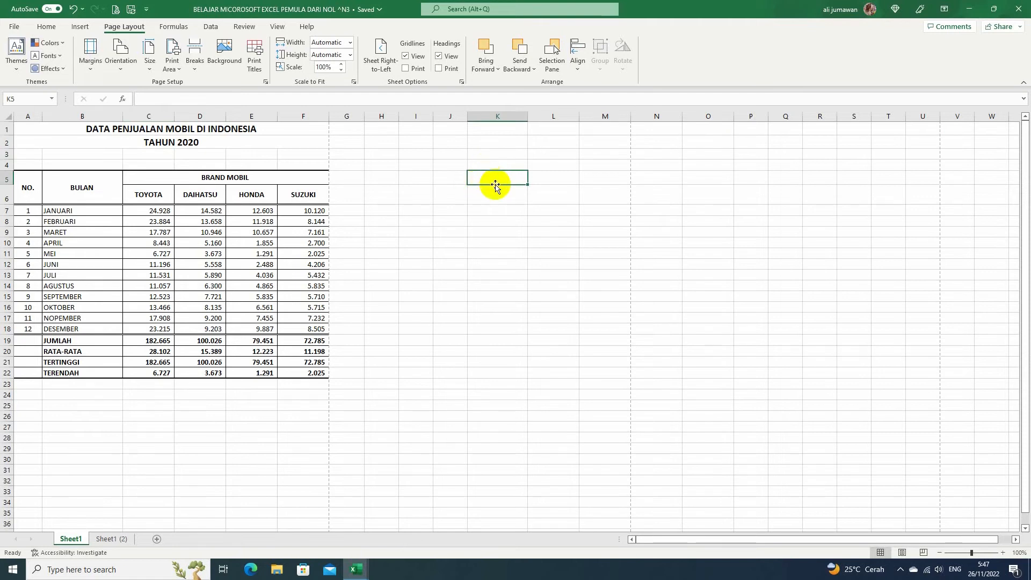
double_click(505, 177)
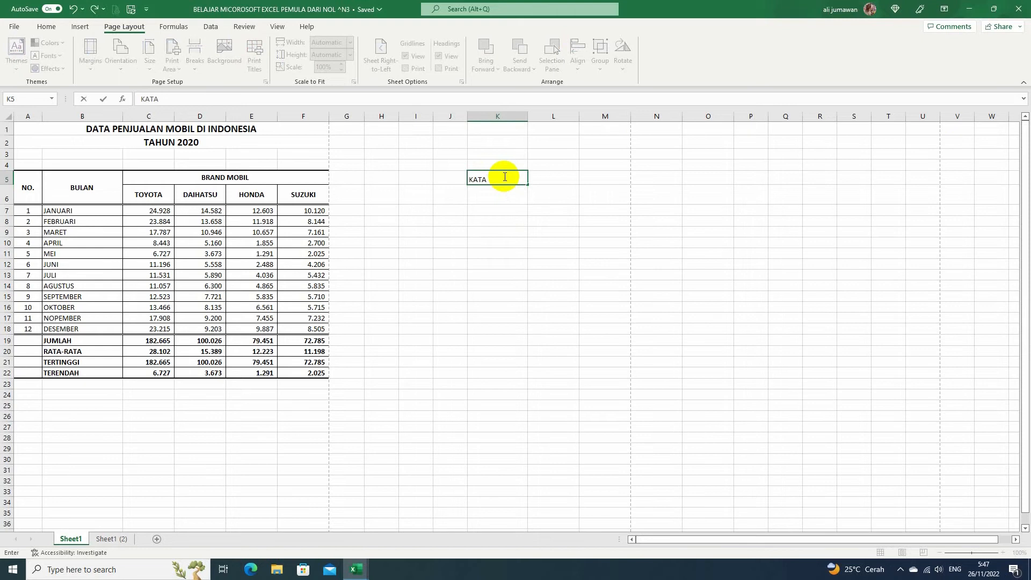
key("Return")
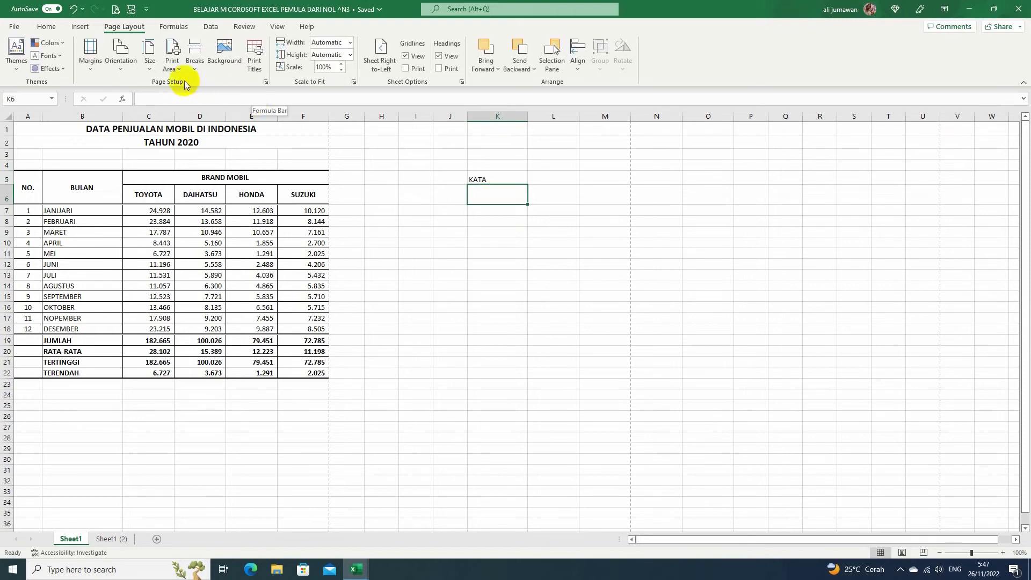
Step: Examine the first and second pages of the print preview, including the text outside the table
left_click(115, 9)
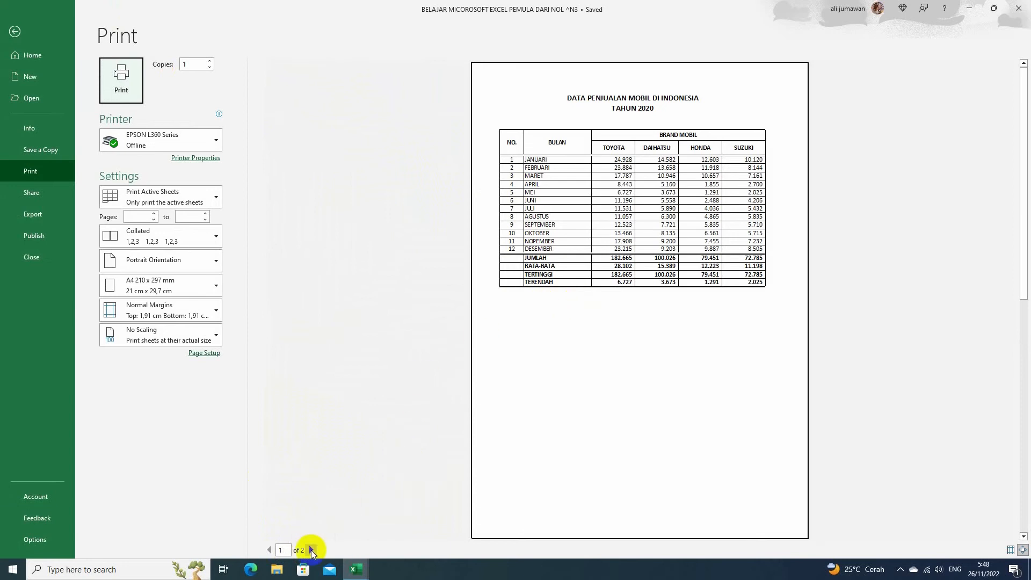
left_click(311, 550)
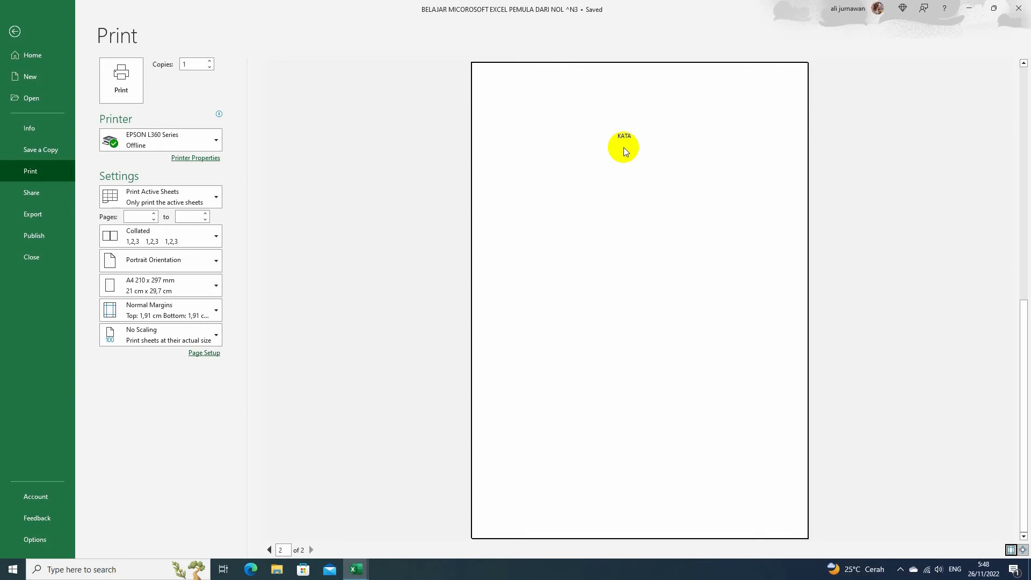
left_click(13, 33)
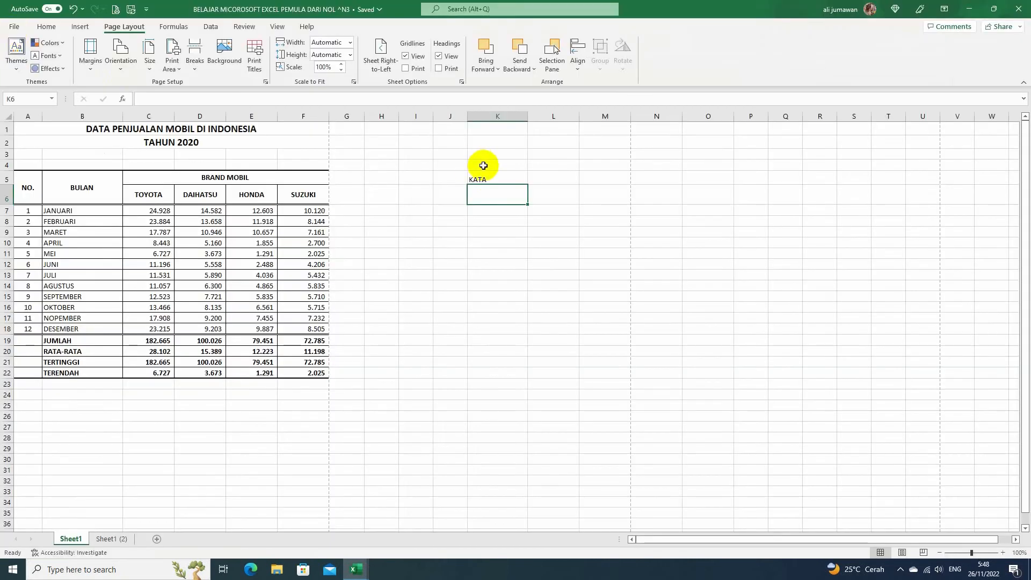
Step: Delete the text KATA from cell K5 and check the print preview for further pages
key("Delete")
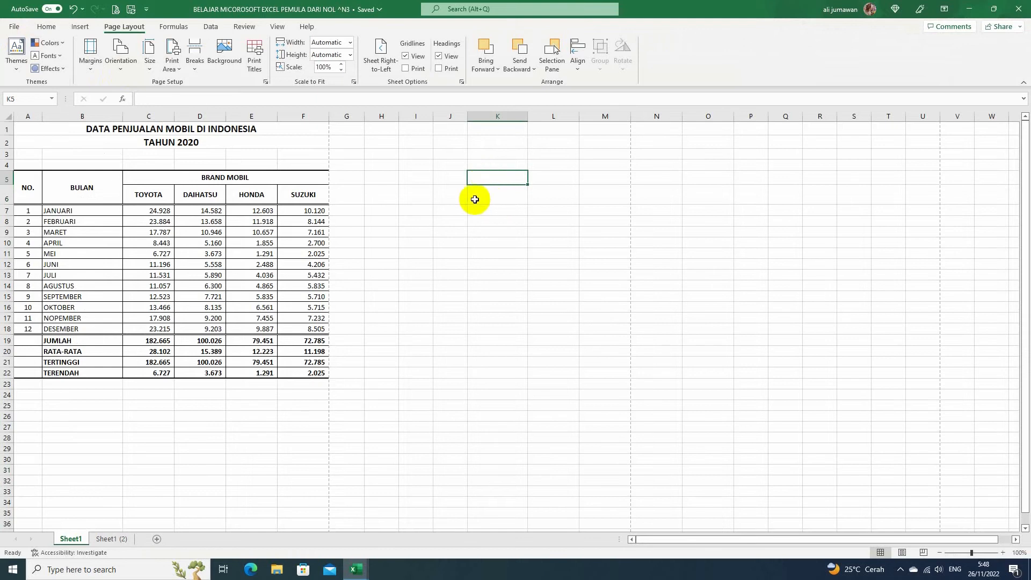
left_click(115, 10)
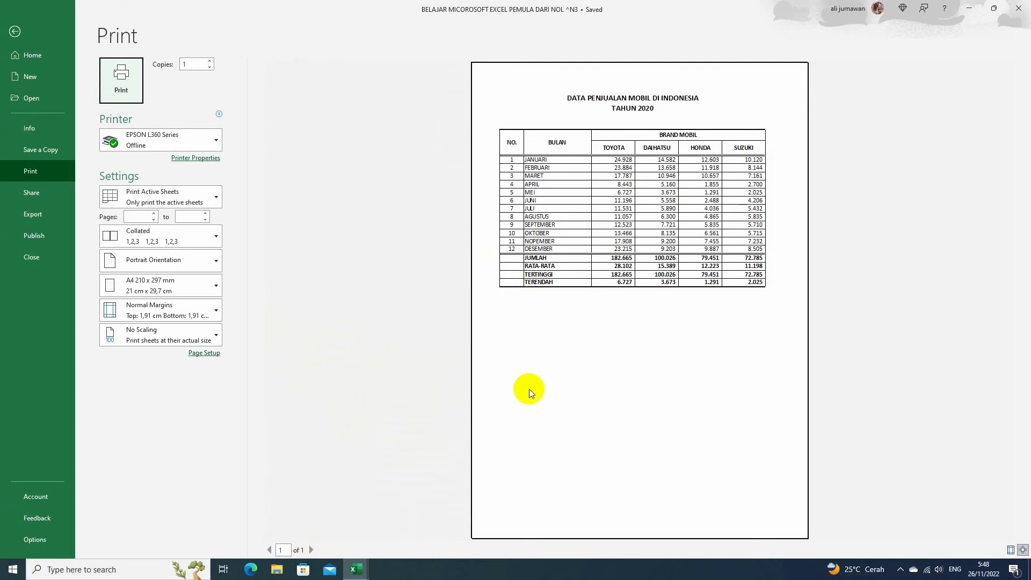
left_click(311, 548)
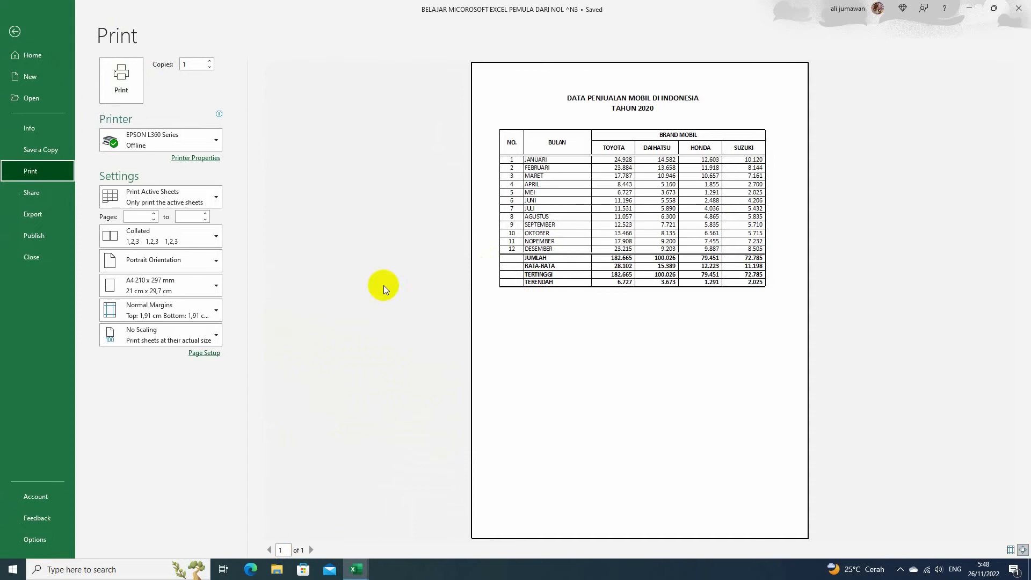
left_click(16, 30)
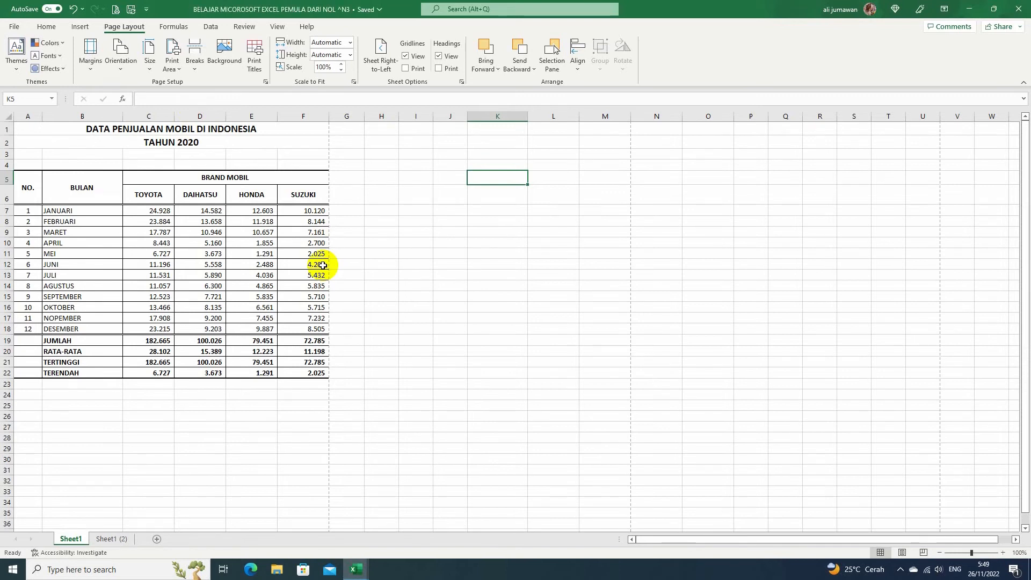
key("ctrl+z")
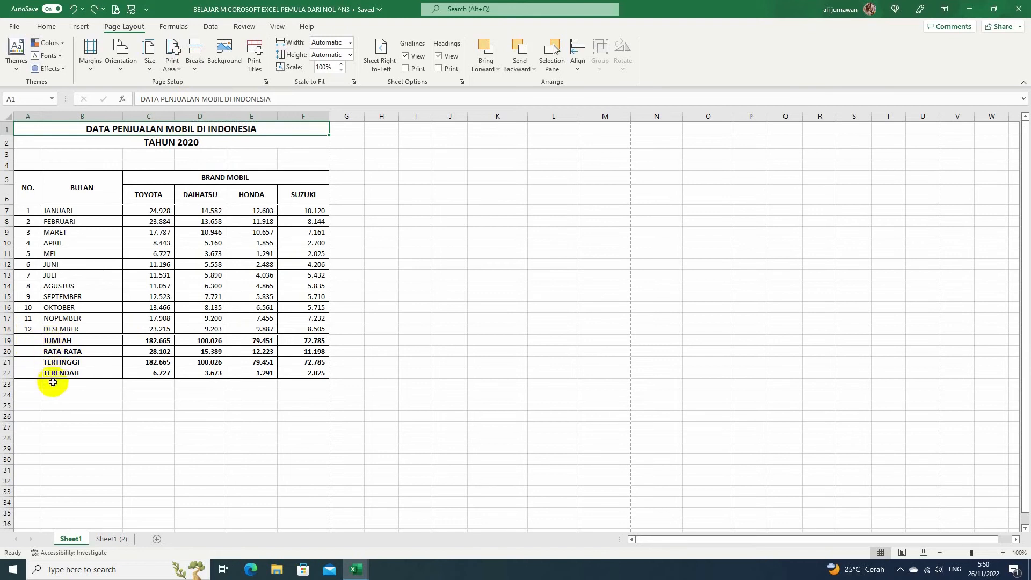
Step: Insert a page break above the JUMLAH row at cell A19, and reset all page breaks on the sheet
left_click(30, 342)
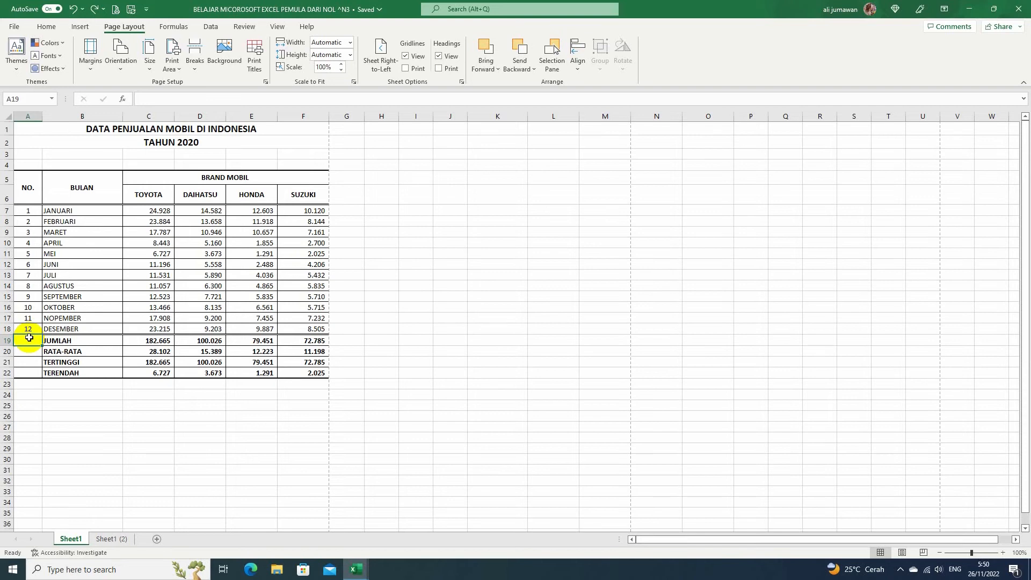
left_click(196, 65)
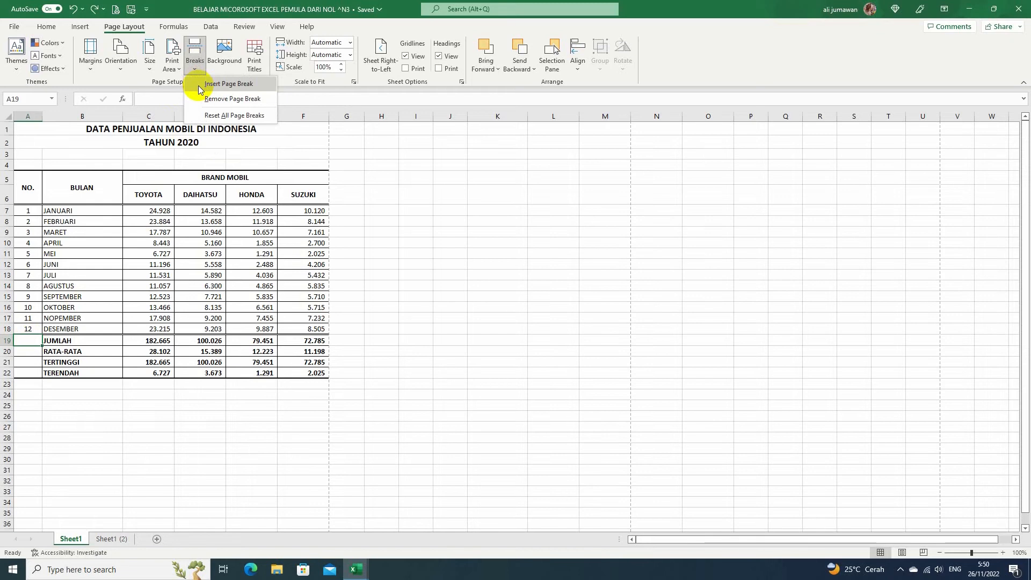
left_click(198, 85)
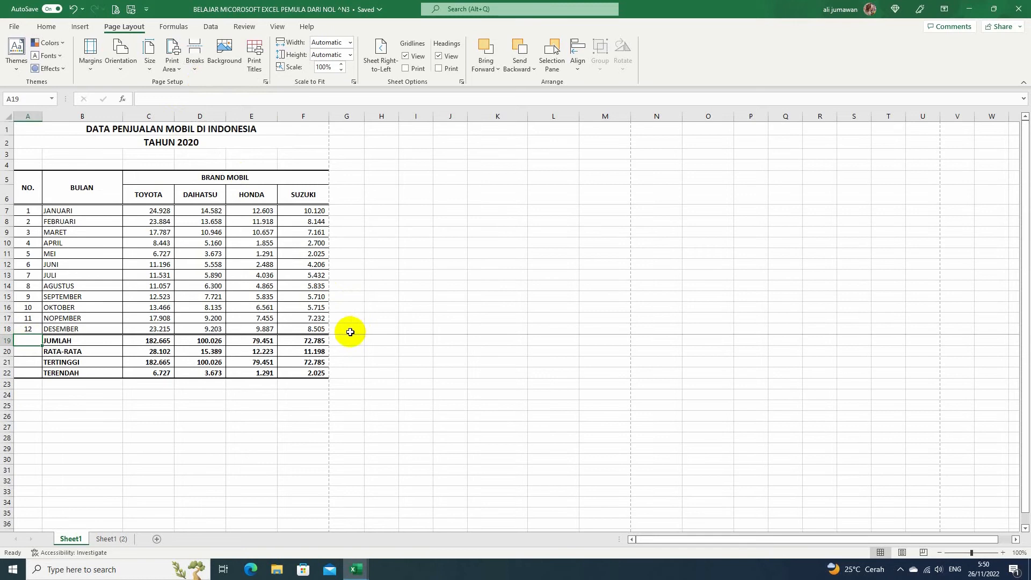
scroll(350, 332, "up", 1)
scroll(429, 371, "up", 1)
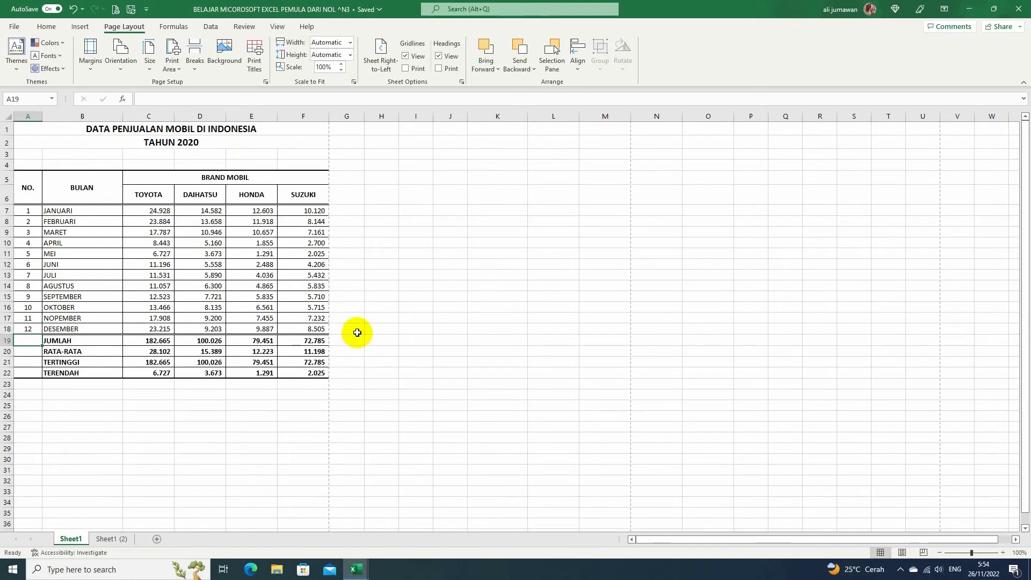
left_click(197, 58)
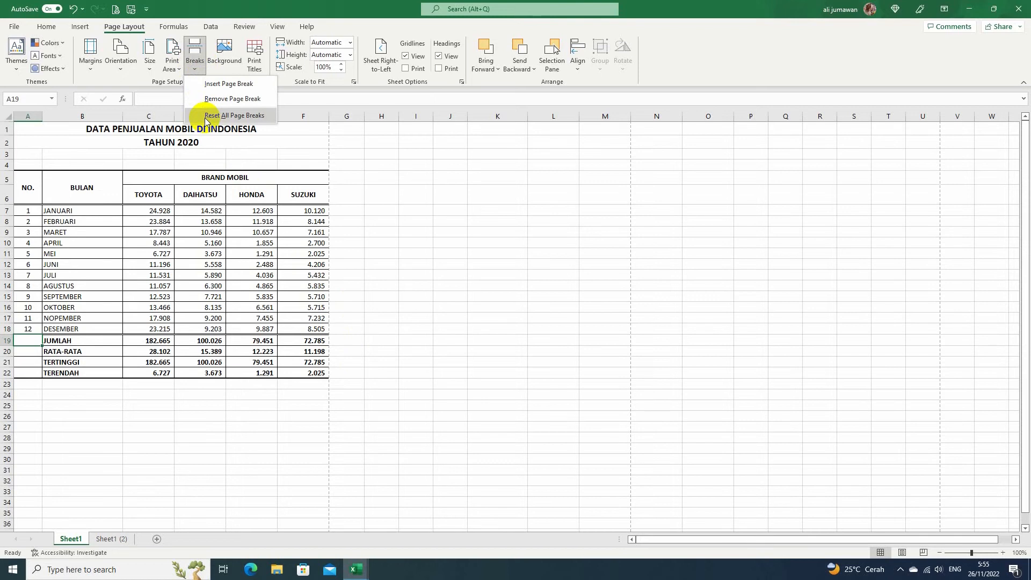
left_click(206, 116)
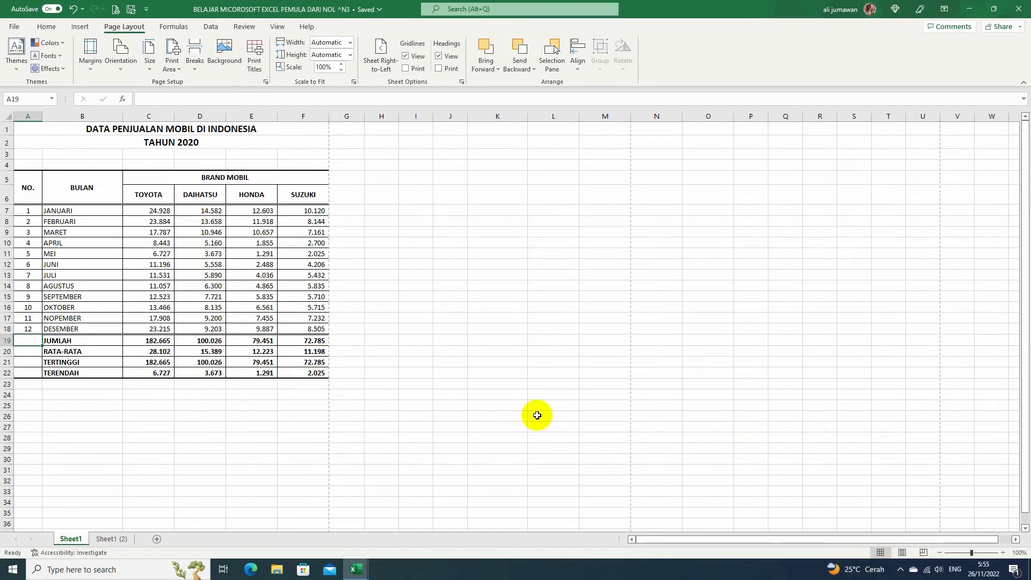
Step: Compare the sales sheet in Page Layout view with Normal view, zooming the page layout out to 40% to see several pages
left_click(901, 552)
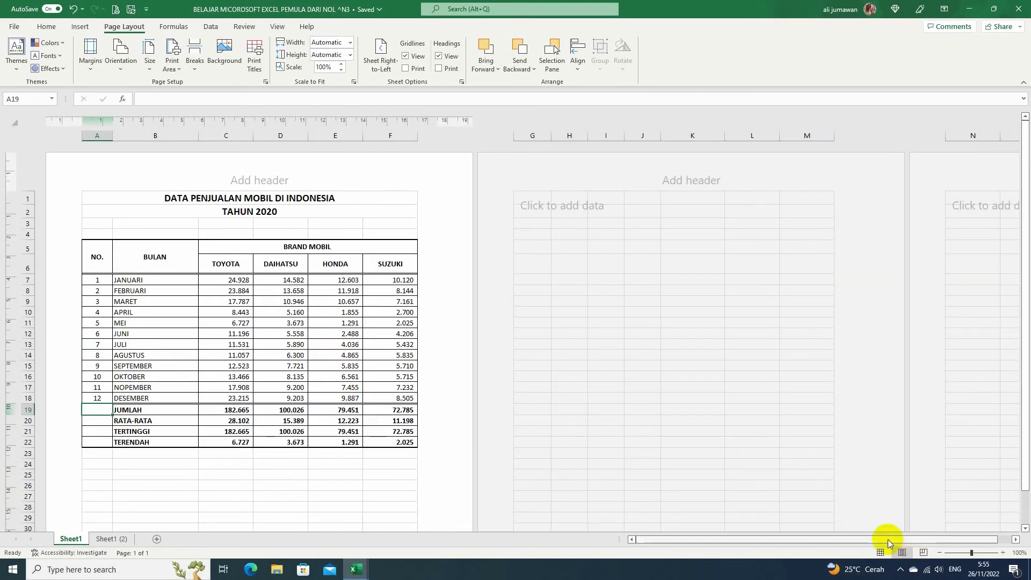
left_click(880, 552)
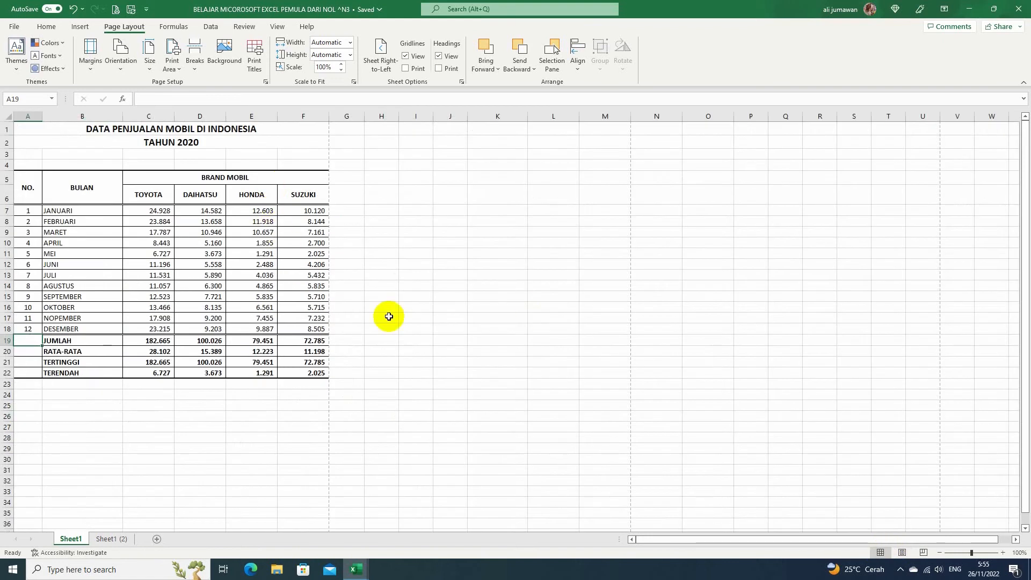
left_click(902, 552)
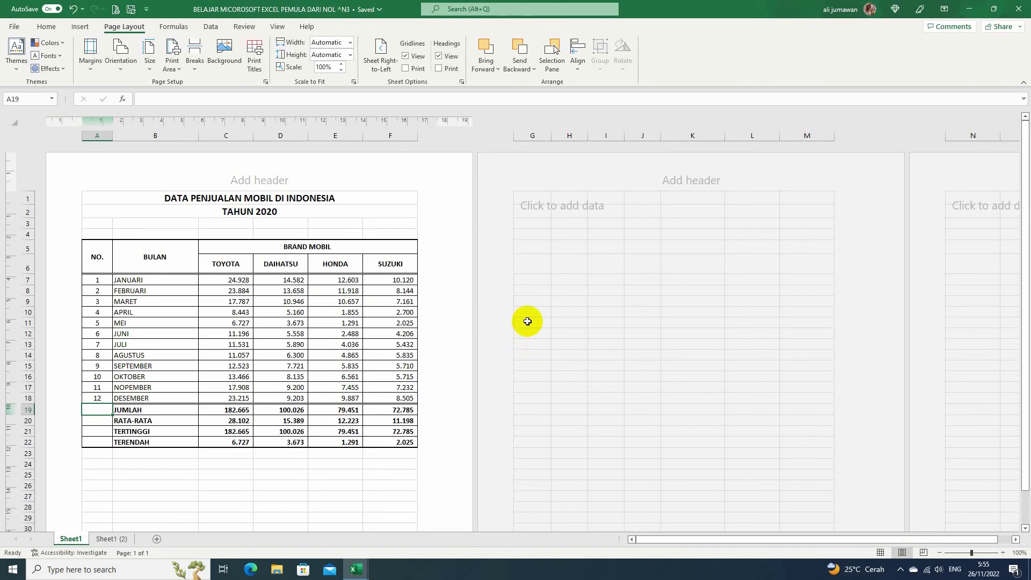
scroll(527, 321, "down", 4)
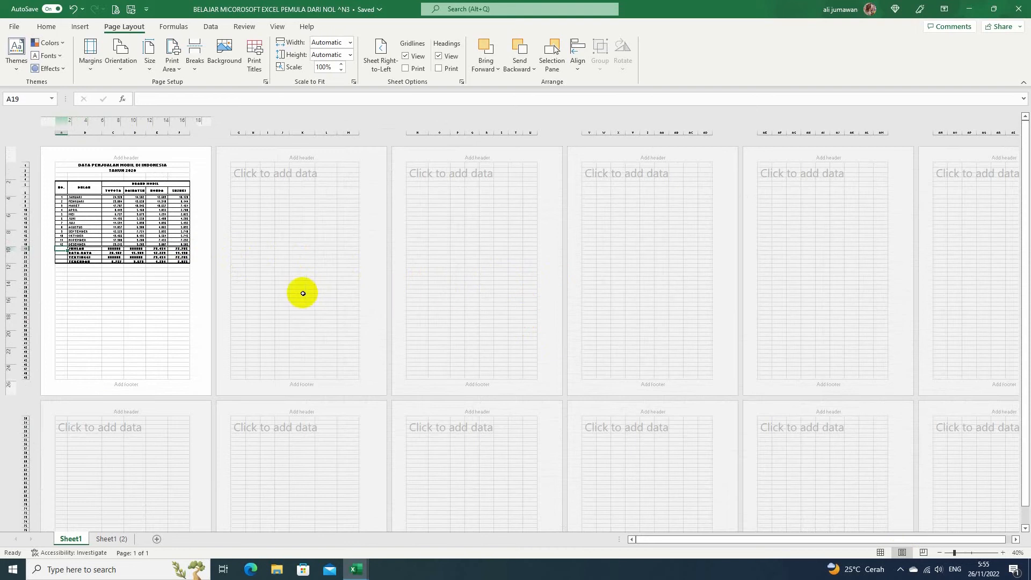
left_click(880, 552)
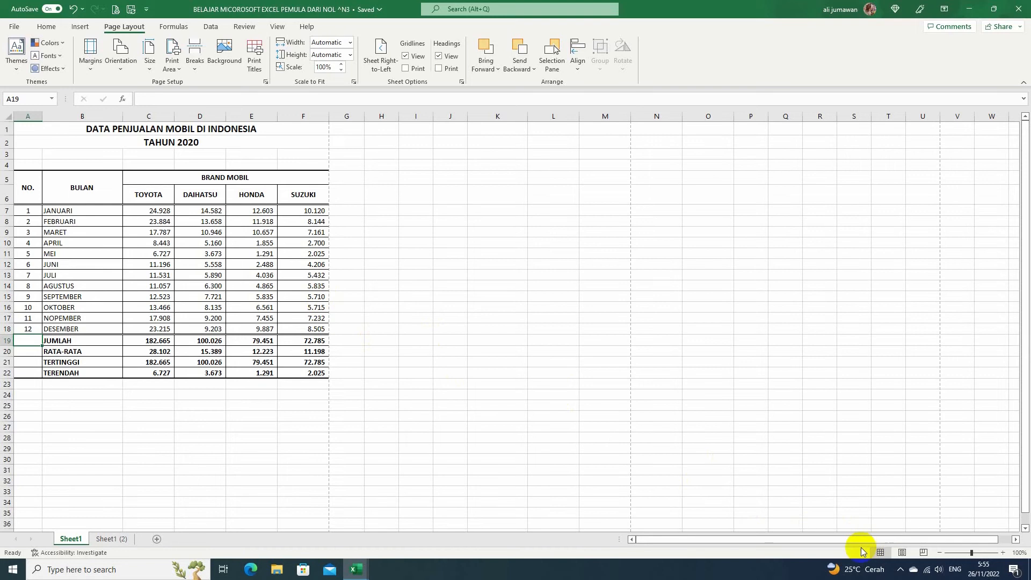
Step: Compare the sales table in Page Break Preview with Page Layout view and return to Normal view
left_click(923, 552)
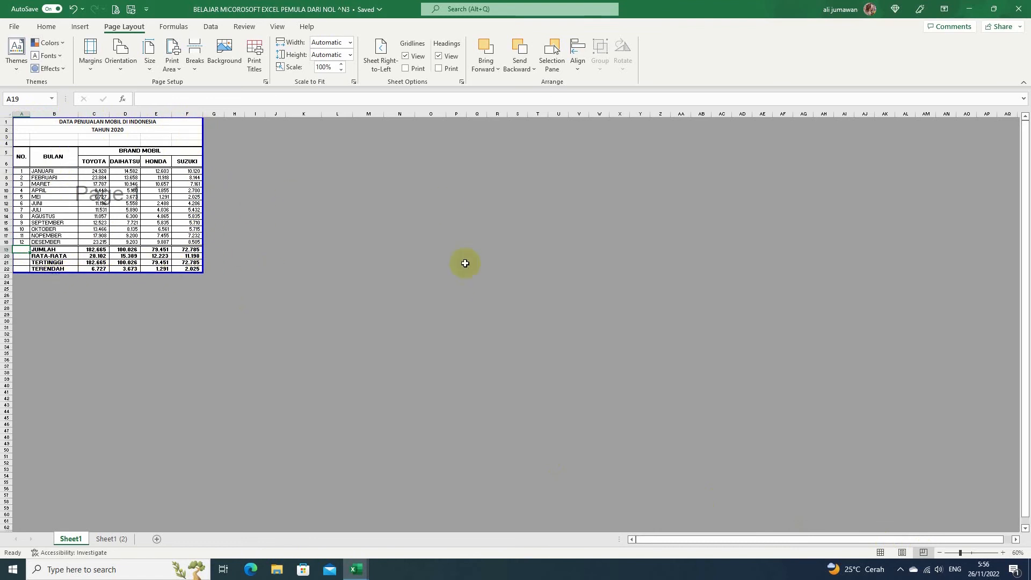
left_click(903, 553)
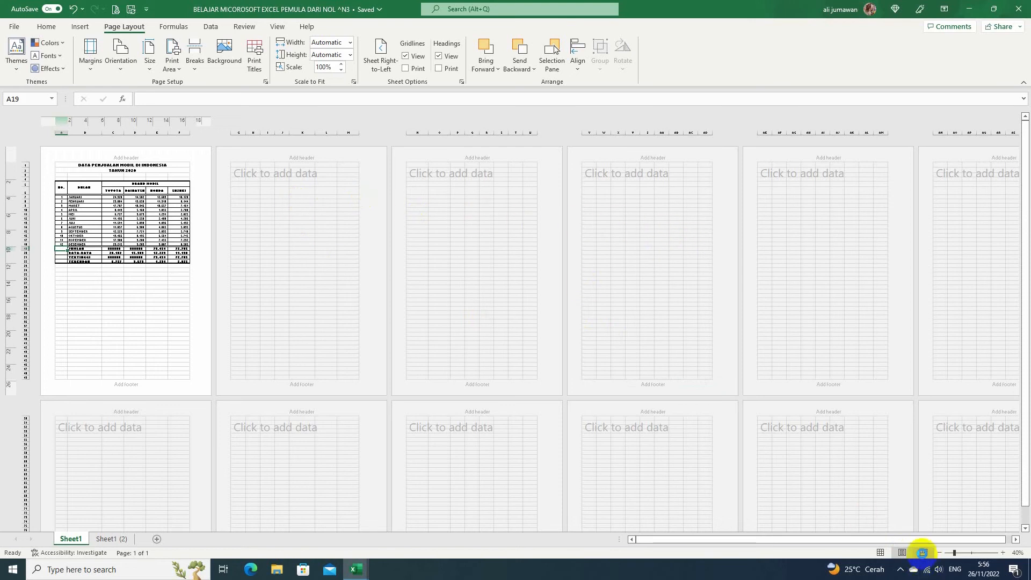
left_click(924, 553)
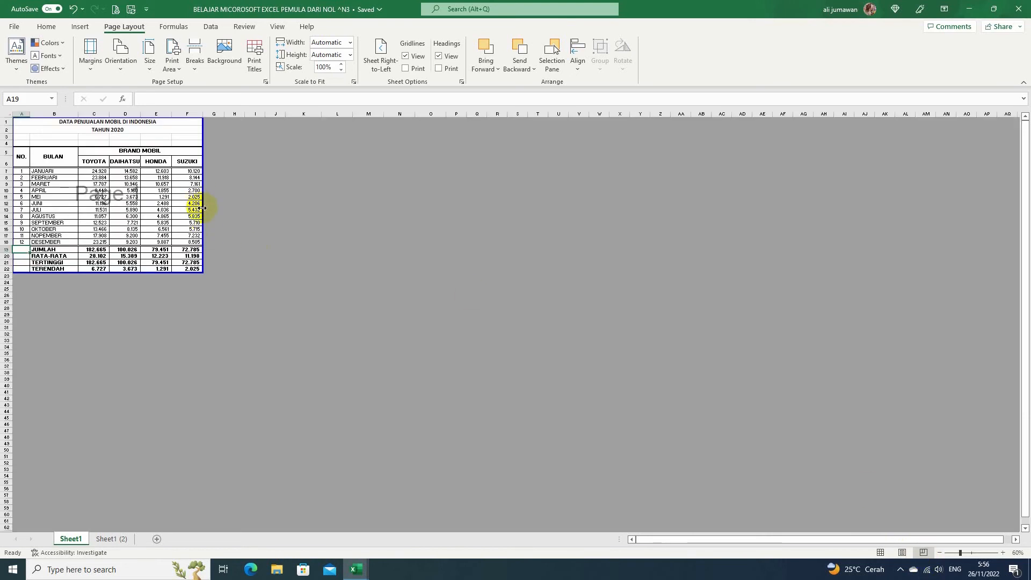
left_click(902, 554)
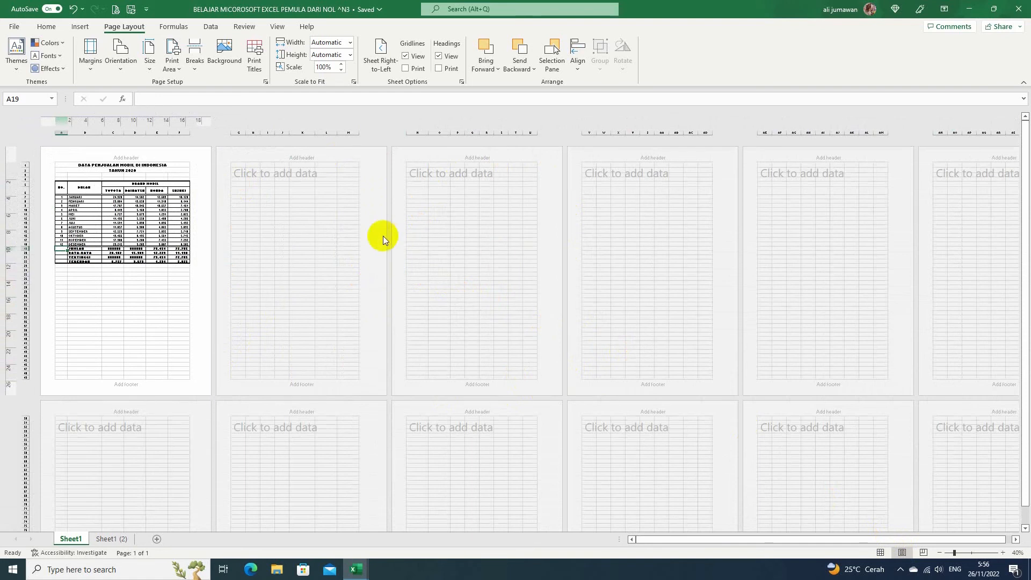
left_click(880, 553)
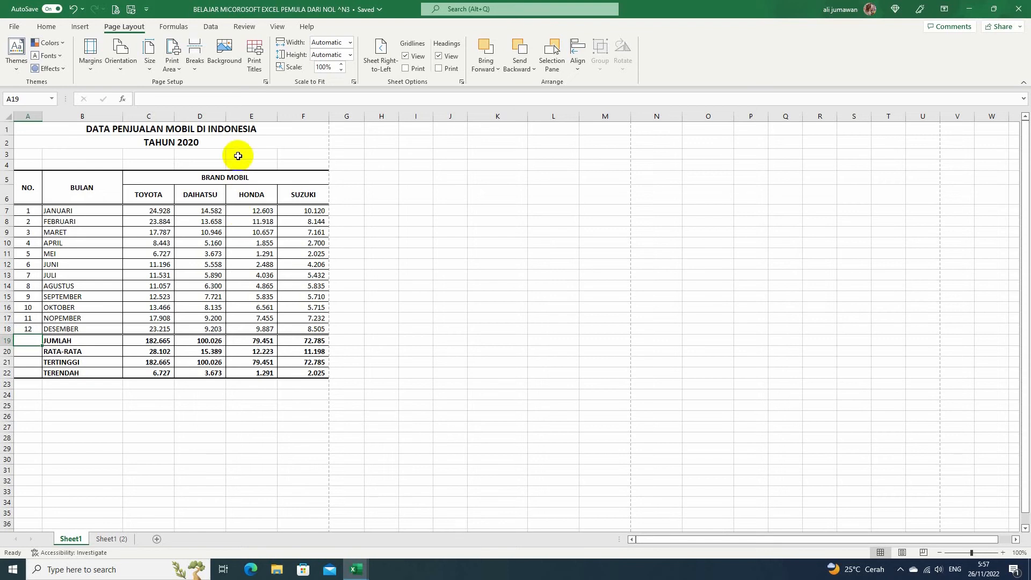
Step: View the picture sources available for a sheet background and close the dialog without choosing one
left_click(231, 58)
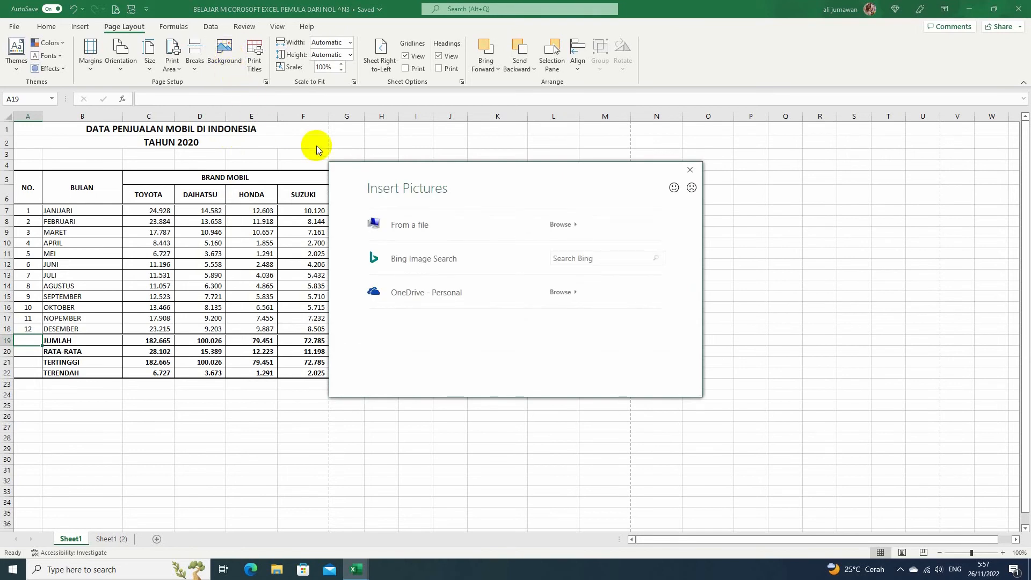
left_click(692, 170)
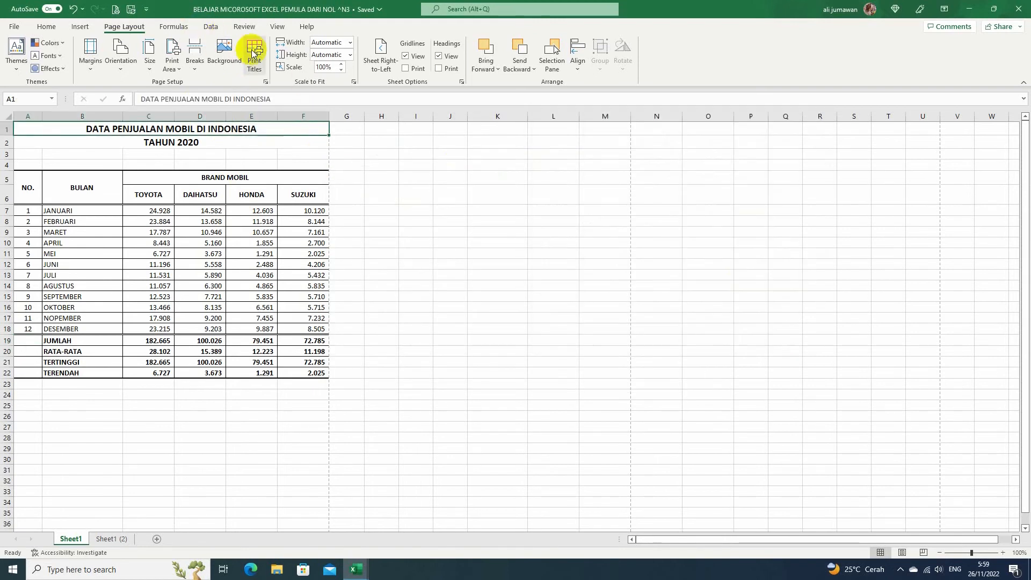
Step: Set the table header rows $5:$6 as print titles repeated at the top of every printed page
left_click(253, 52)
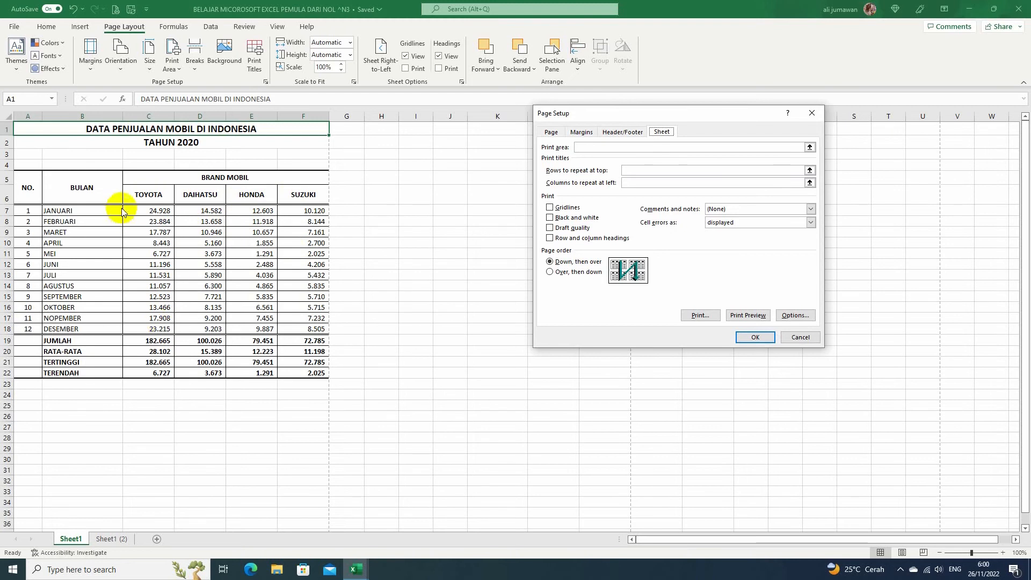
left_click(645, 171)
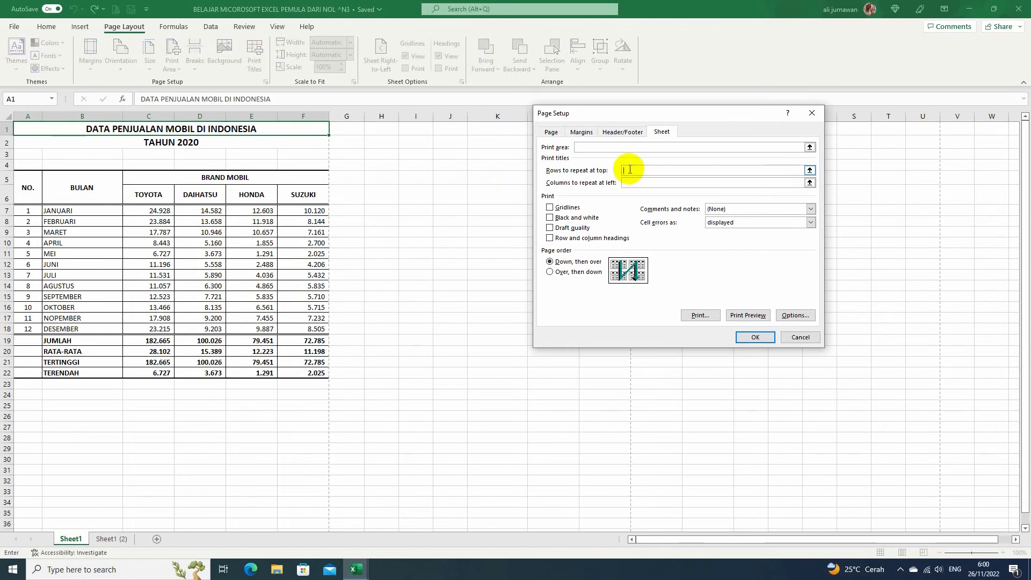
left_click(30, 190)
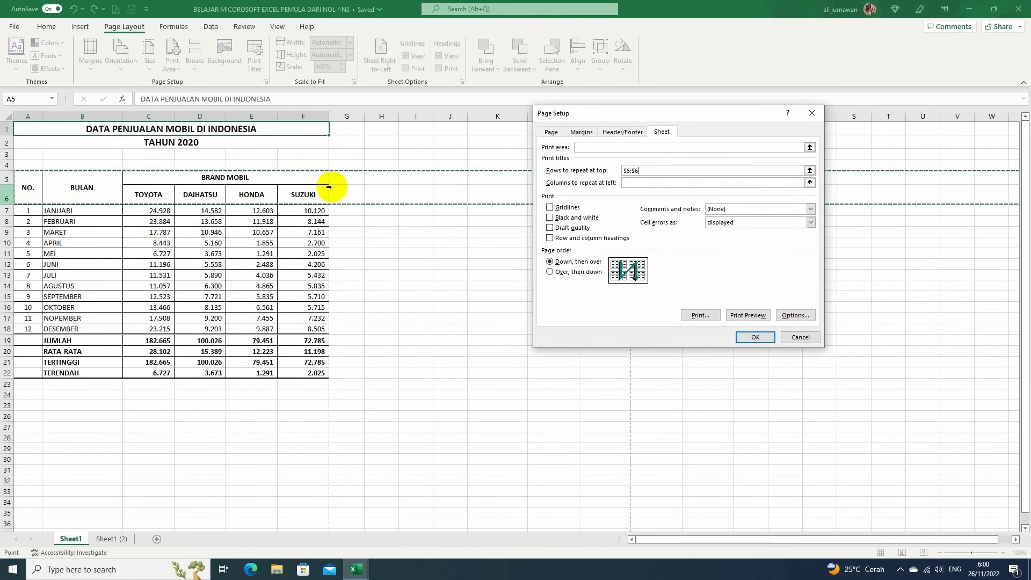
left_click(757, 339)
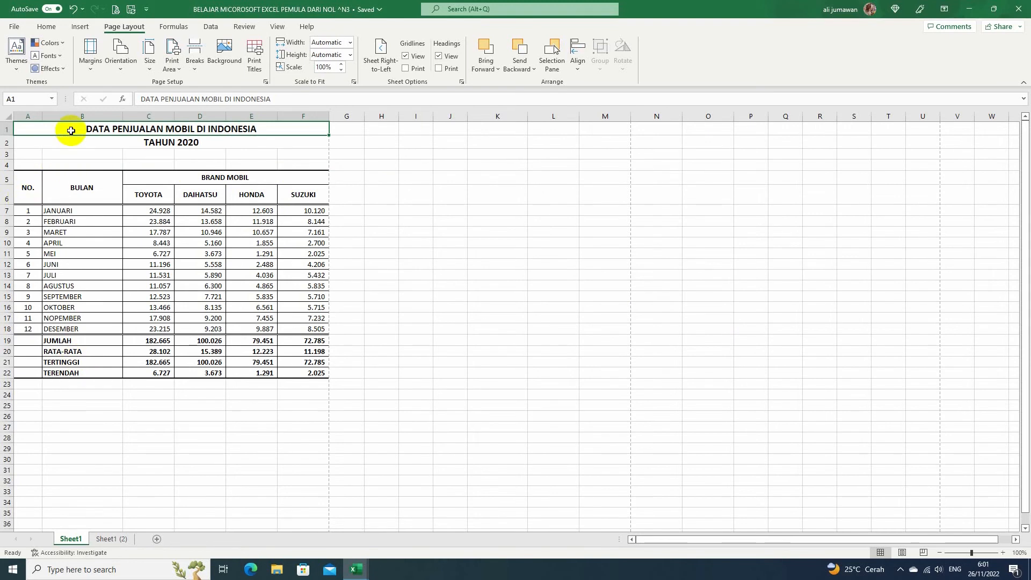
Step: Copy the sales data in A7:F22 and paste it directly below the table at A23
left_click_drag(27, 211, 310, 372)
key("ctrl+c")
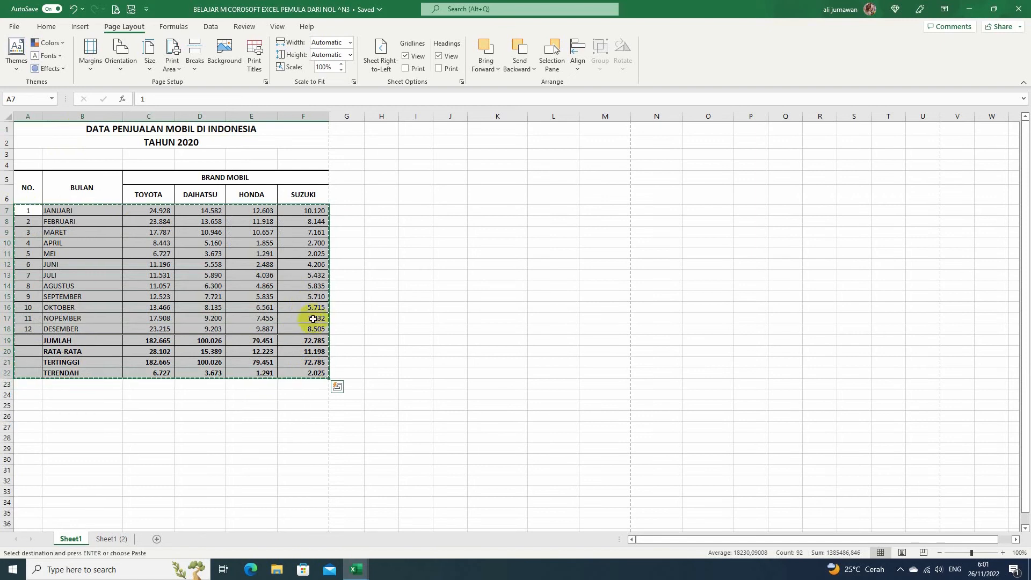
scroll(226, 351, "down", 3)
left_click(24, 292)
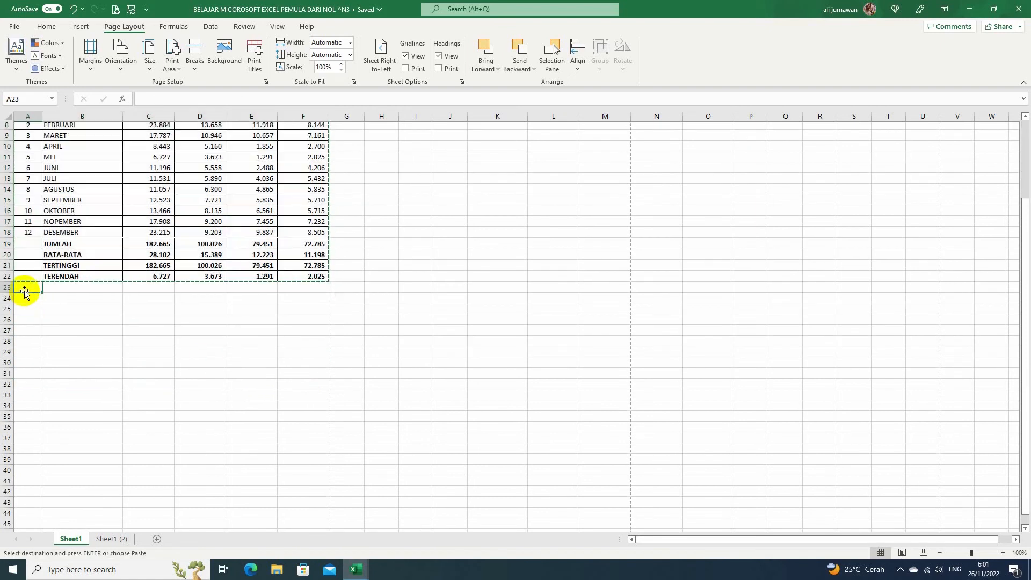
key("ctrl+v")
scroll(33, 339, "down", 3)
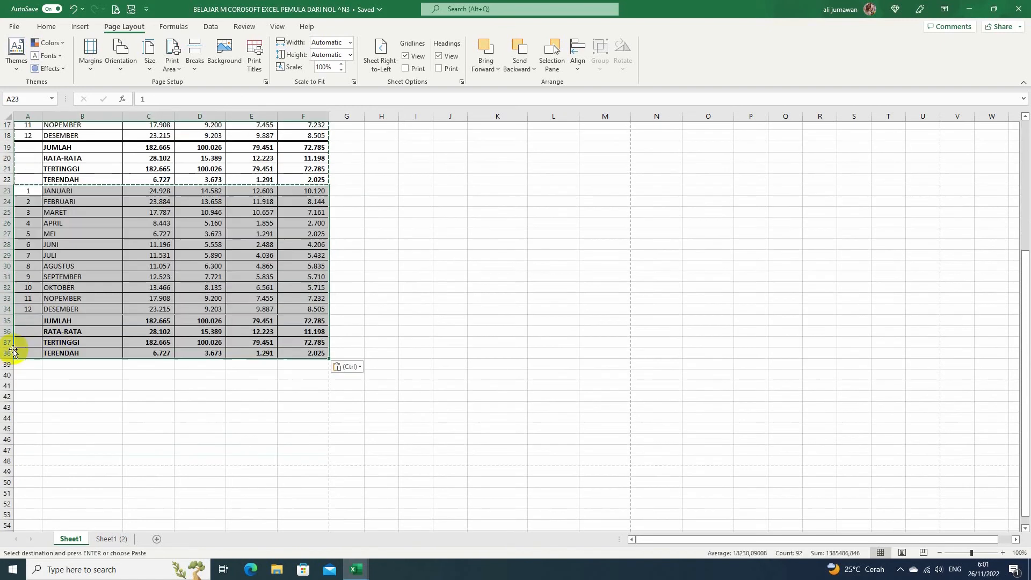
Step: Extend the table with two more copies of the sales data, pasted at A39 and A55
left_click(23, 364)
key("ctrl+v")
scroll(58, 376, "down", 4)
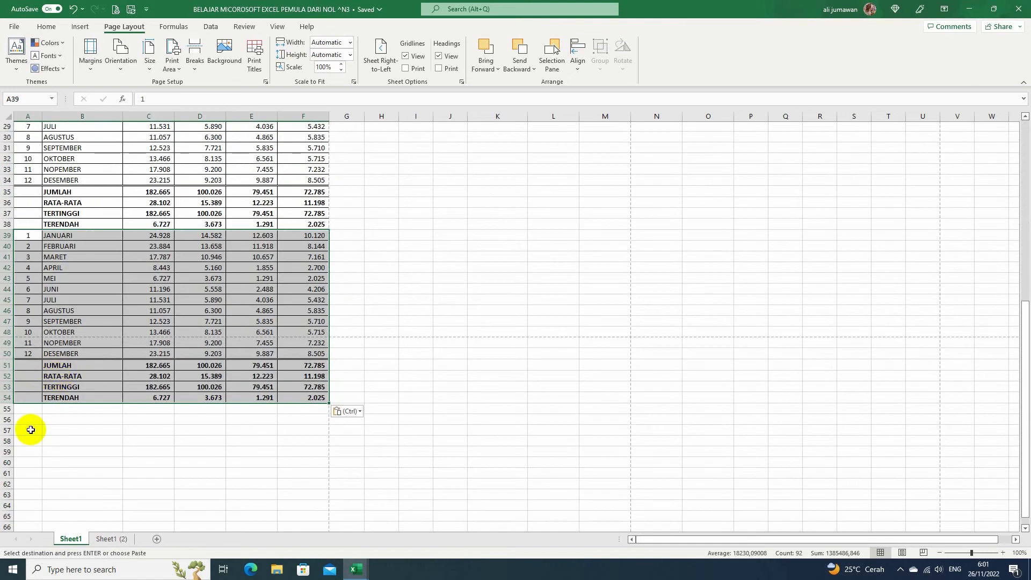
left_click(25, 409)
key("ctrl+v")
scroll(66, 381, "down", 3)
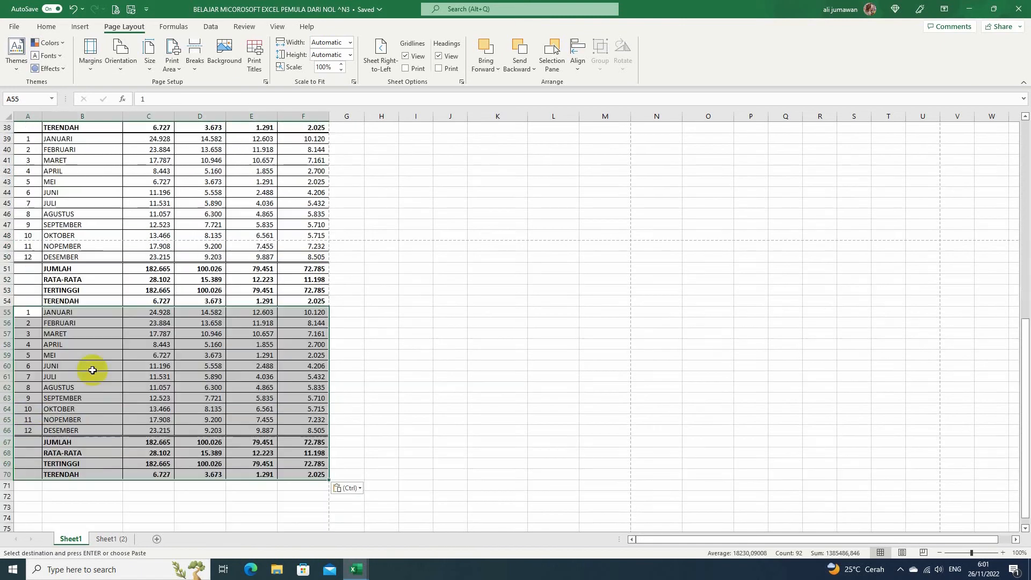
Step: Paste the copied sales data at A71 and A87 so that the table runs down to row 102
scroll(65, 390, "down", 4)
left_click(24, 358)
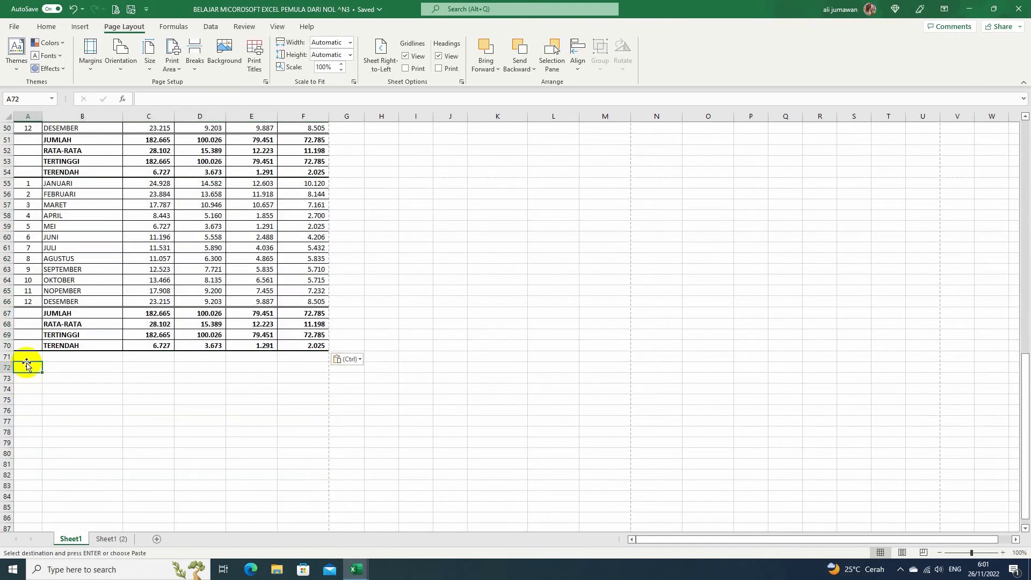
key("Return")
key("ctrl+v")
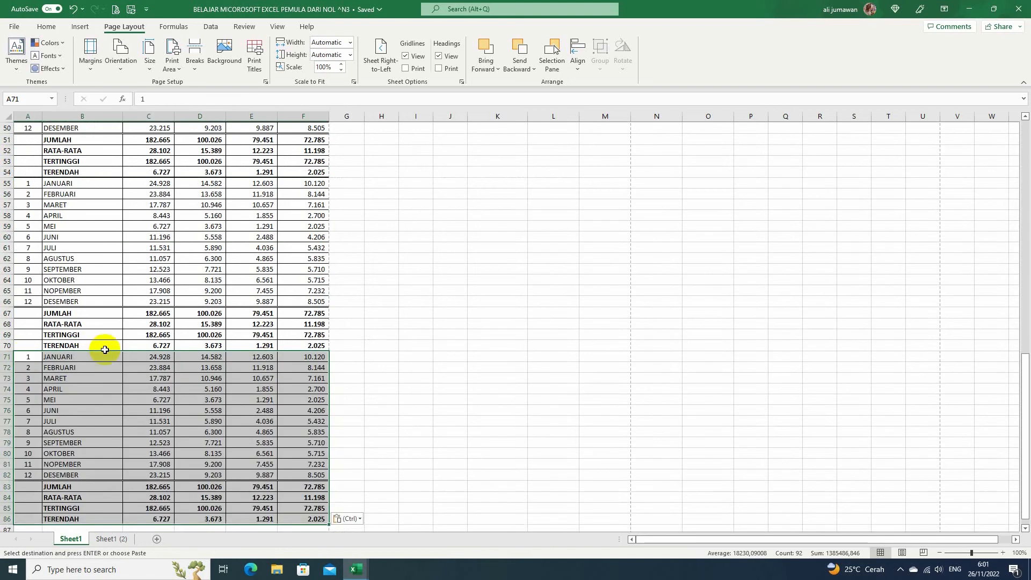
scroll(111, 349, "up", 5)
scroll(113, 354, "down", 10)
scroll(116, 357, "down", 2)
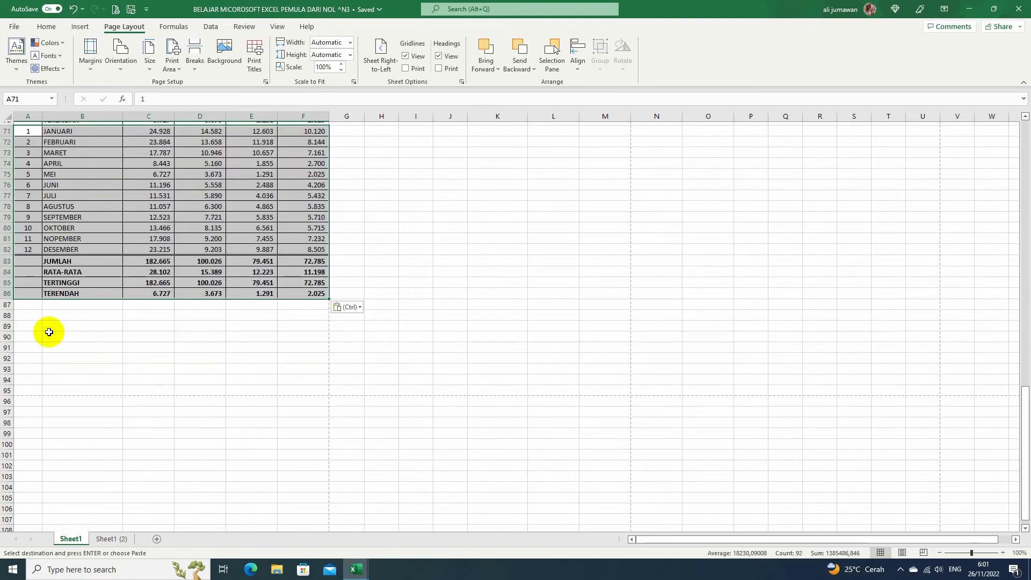
left_click(28, 306)
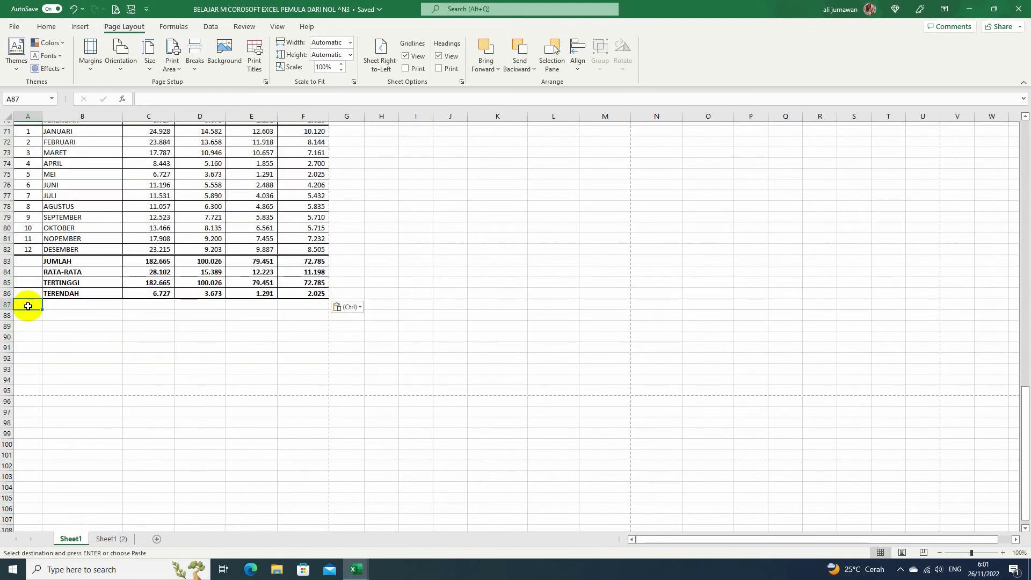
key("ctrl+v")
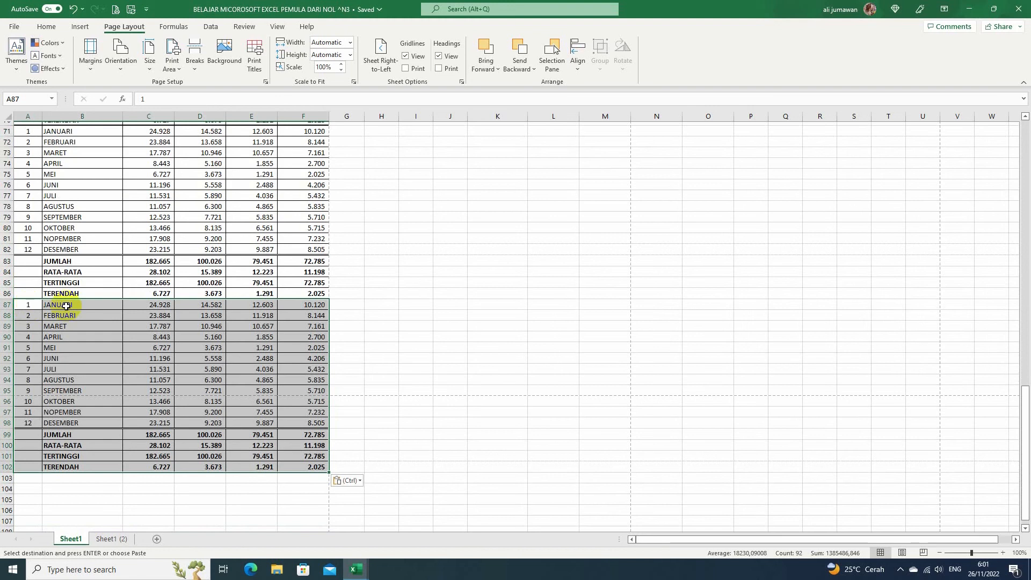
Step: Look over the extended table, clear the copy marker and select the title in cell A1
scroll(66, 305, "up", 20)
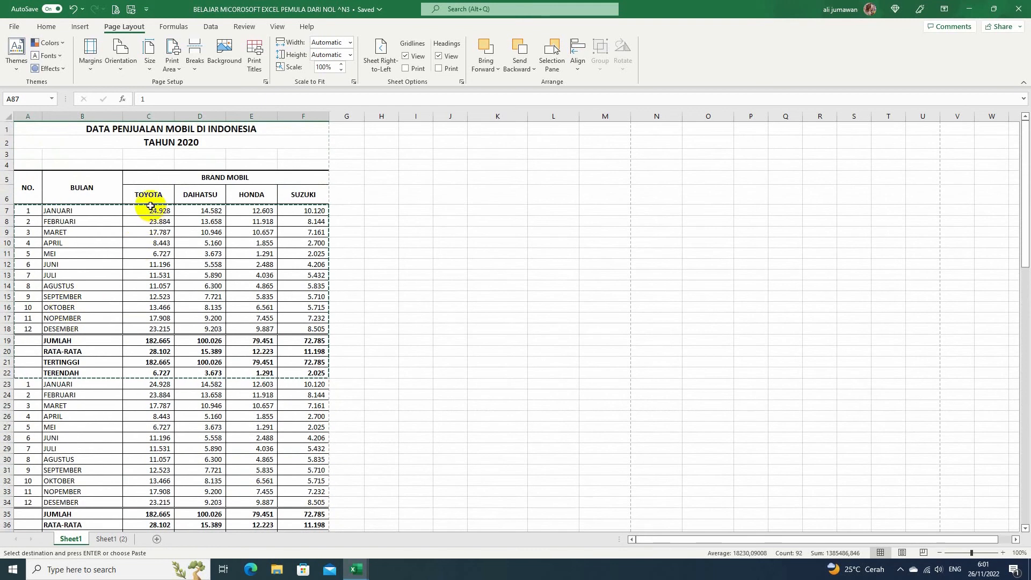
scroll(151, 205, "down", 20)
key("Escape")
scroll(151, 206, "up", 20)
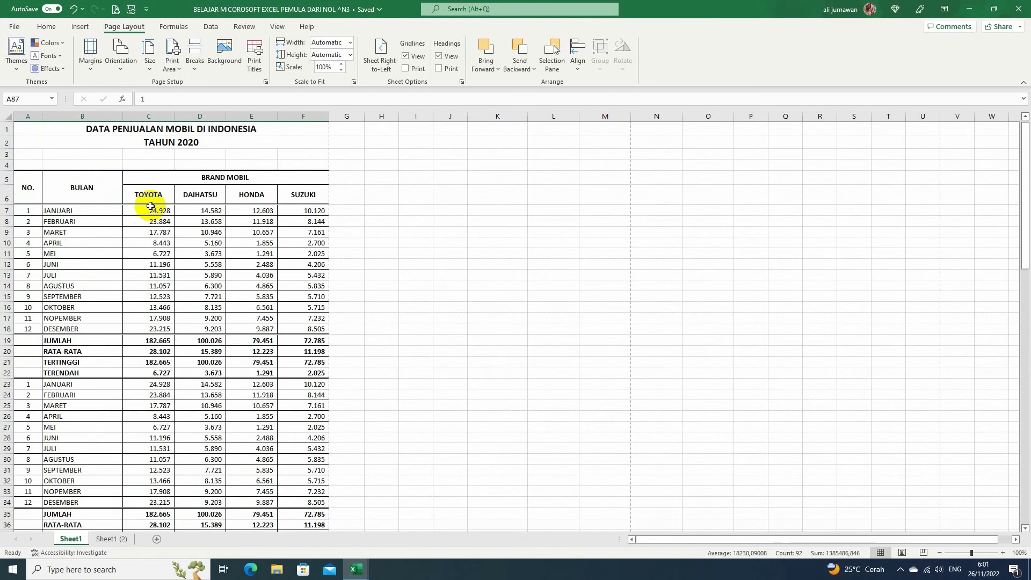
left_click(129, 129)
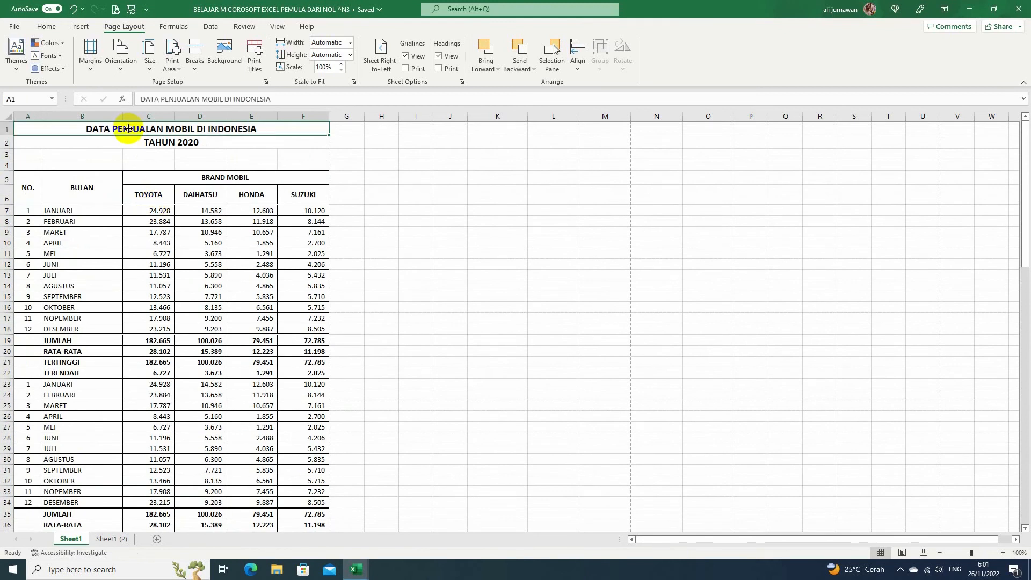
Step: Preview the extended table for printing and page through it to the third page to check the repeated header rows
left_click(115, 9)
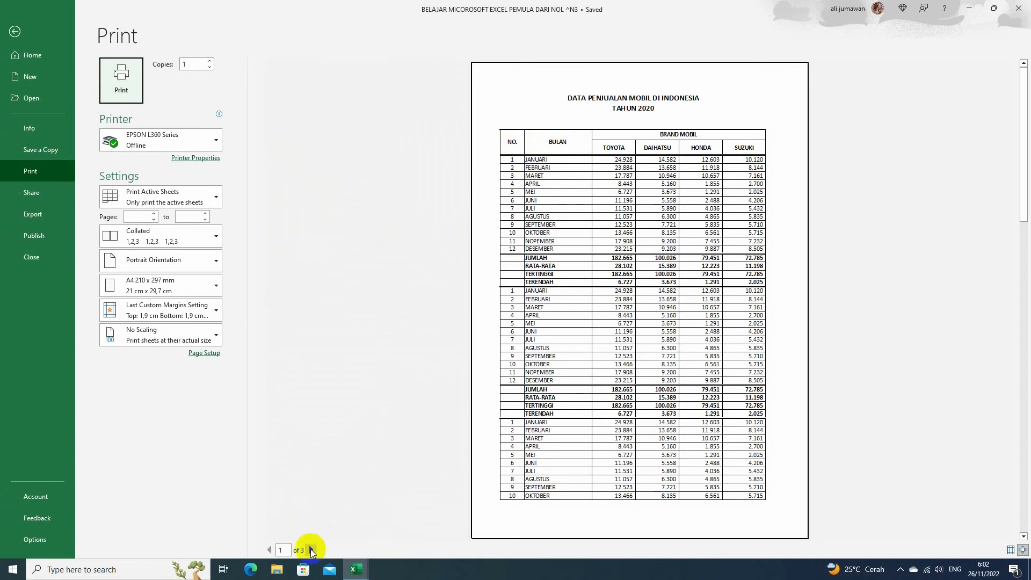
left_click(311, 550)
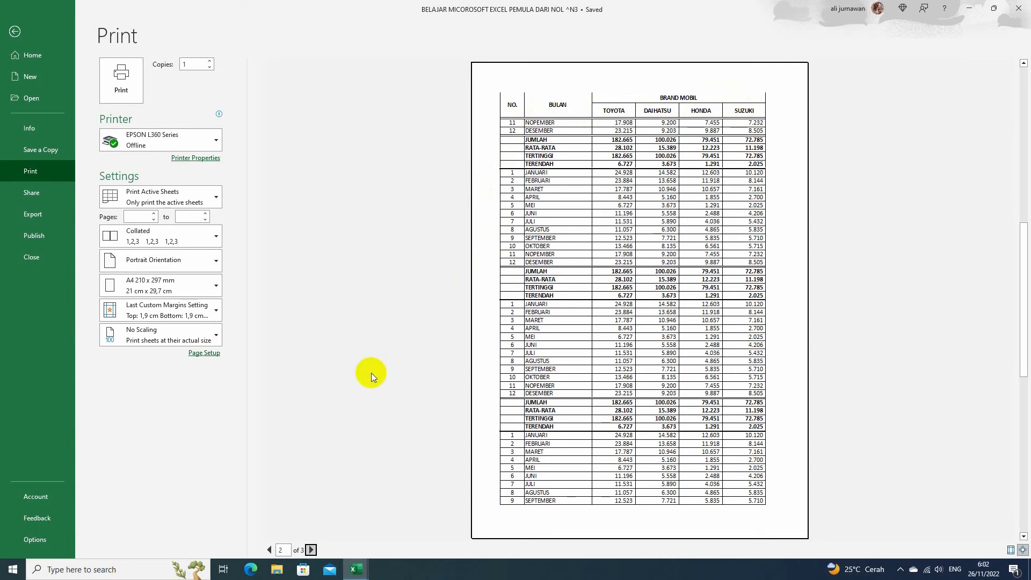
left_click(312, 550)
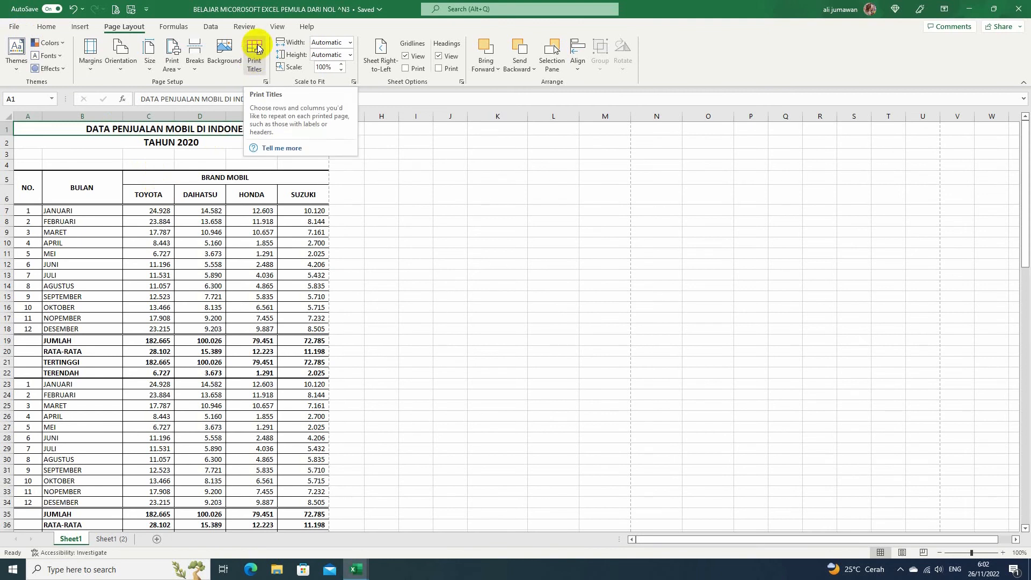
left_click(173, 58)
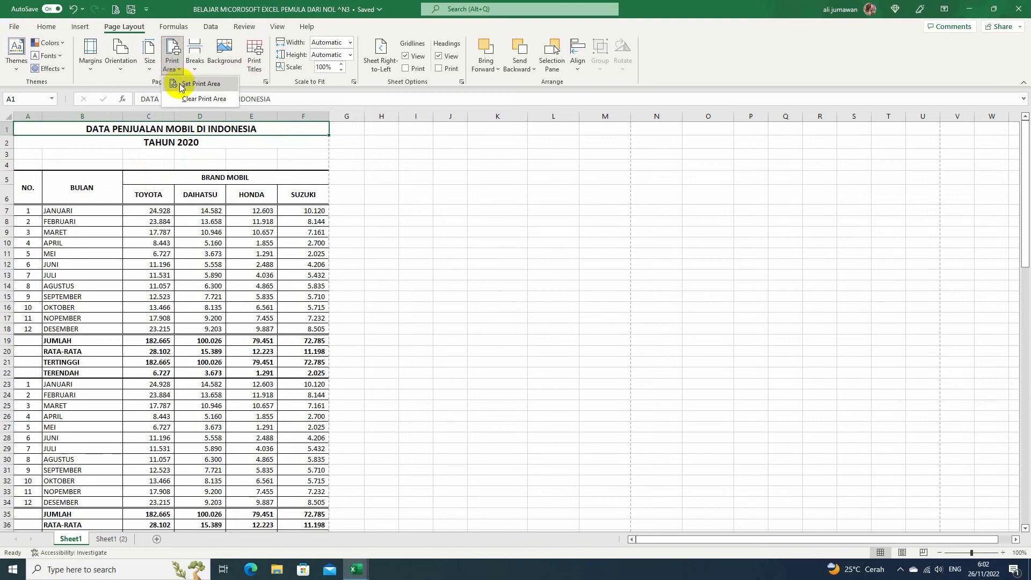
left_click(149, 51)
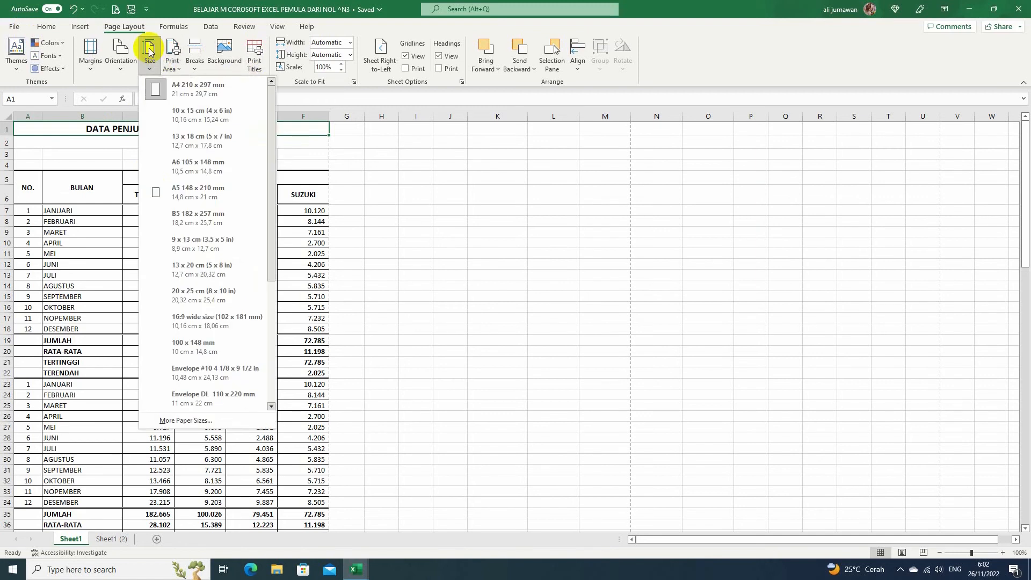
left_click(117, 52)
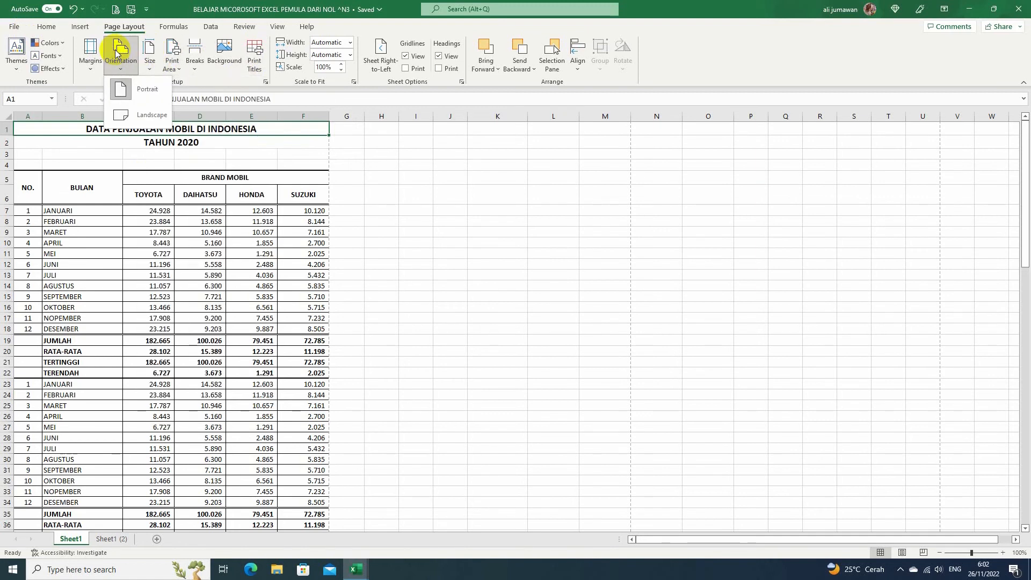
left_click(88, 49)
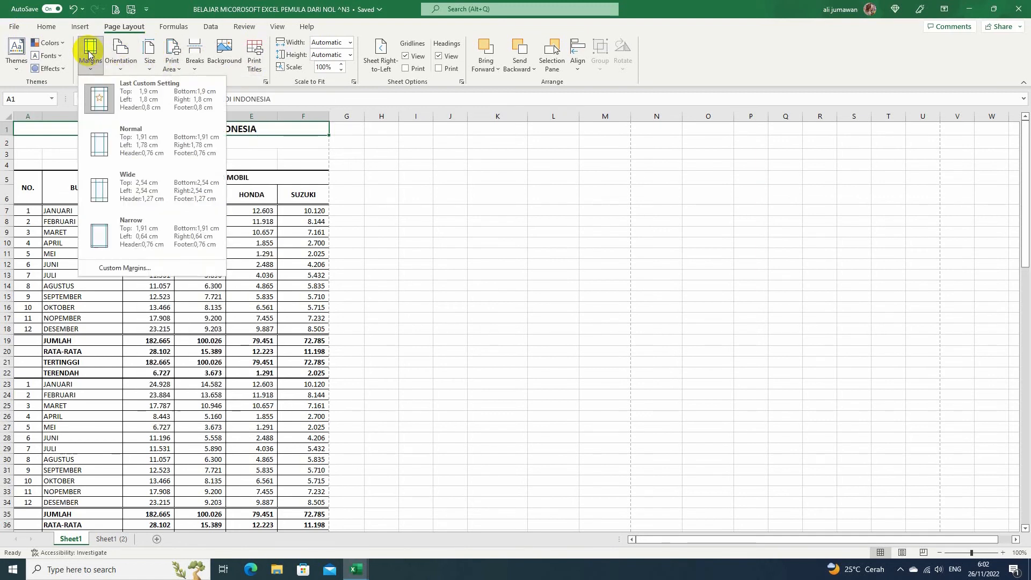
left_click(265, 80)
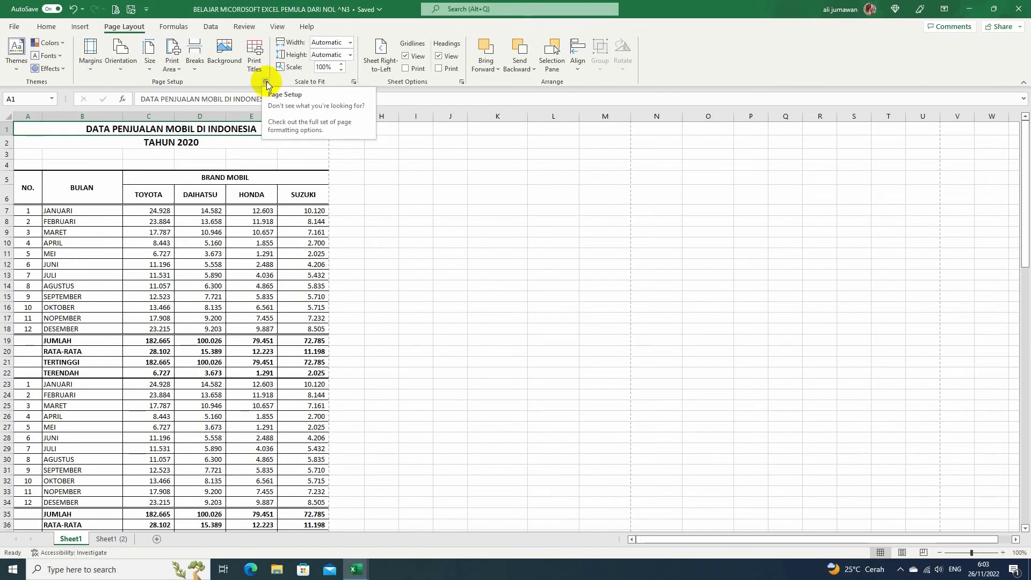
Step: Try the horizontal and vertical page centering options in the page setup, clear both again and check the print preview
left_click(266, 82)
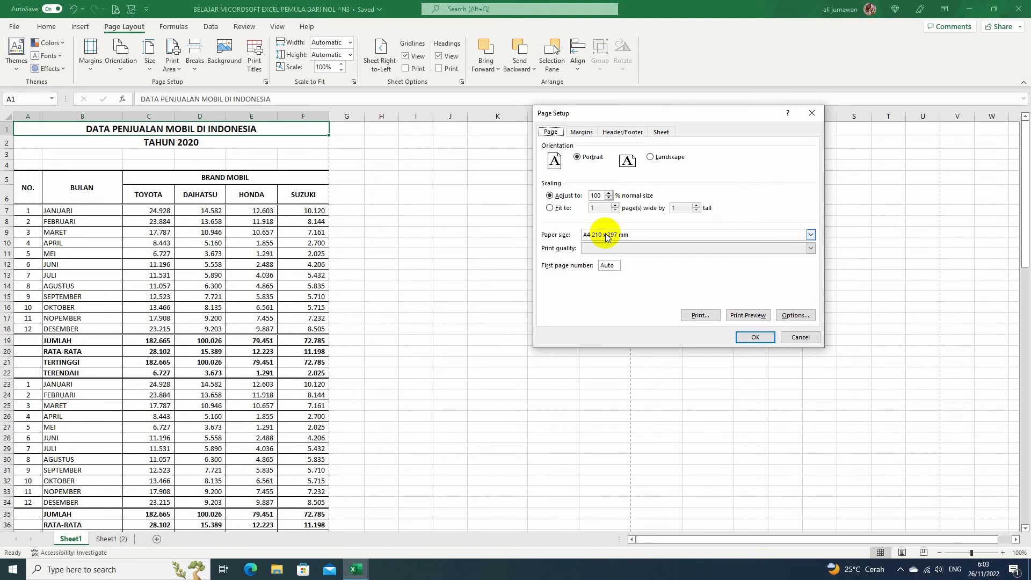
left_click(581, 135)
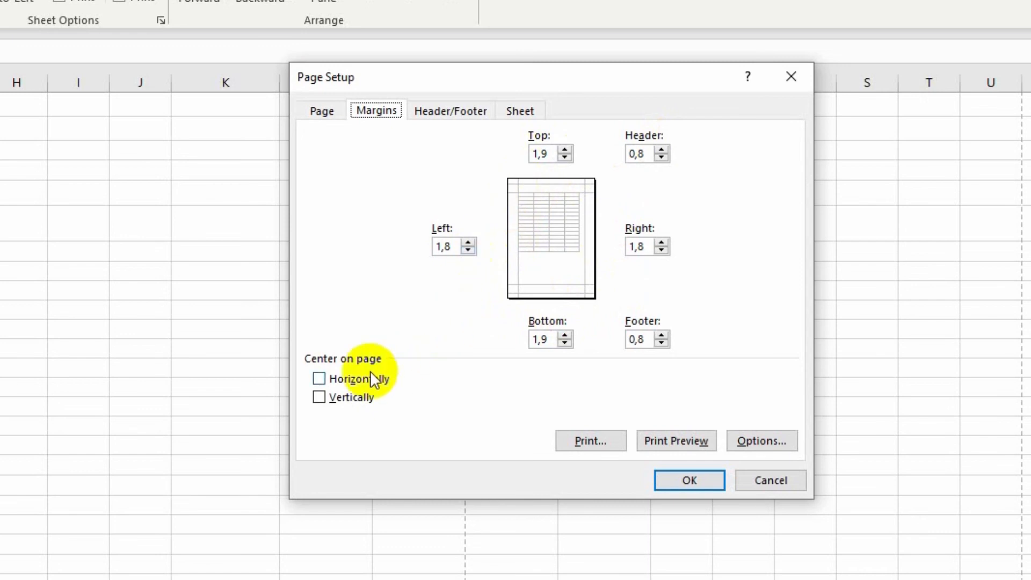
left_click(320, 378)
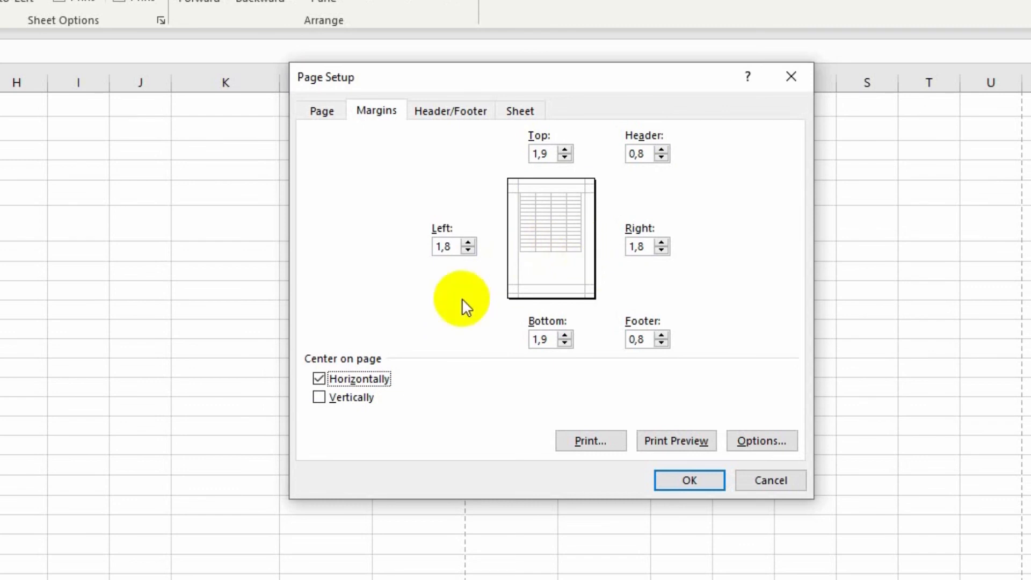
left_click(321, 397)
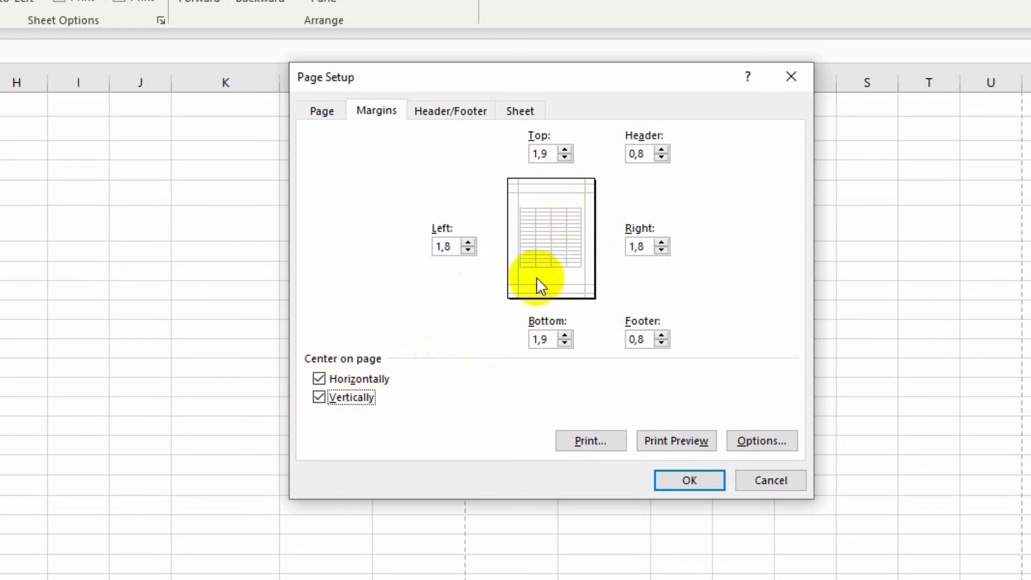
left_click(320, 377)
left_click(320, 396)
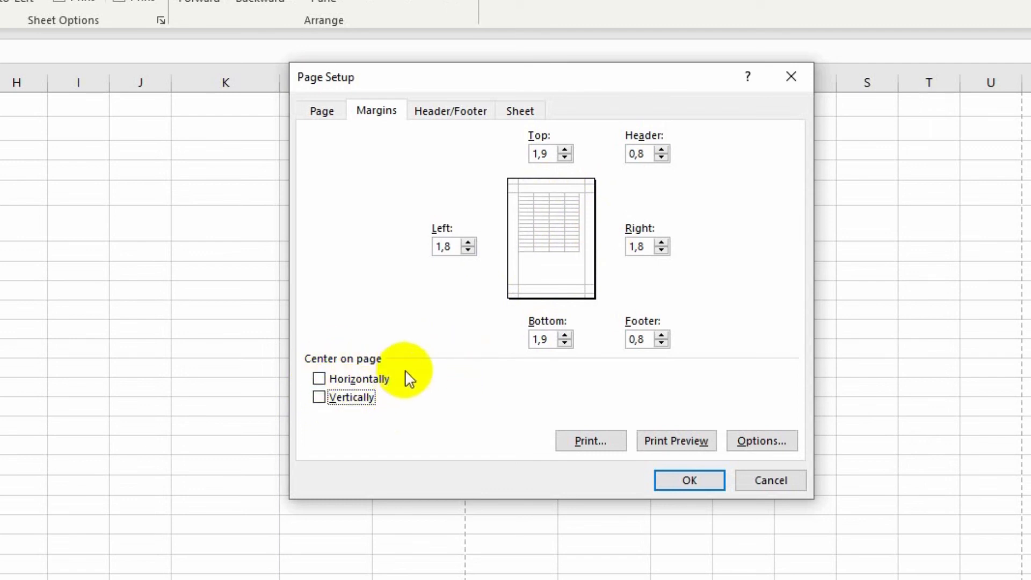
left_click(690, 481)
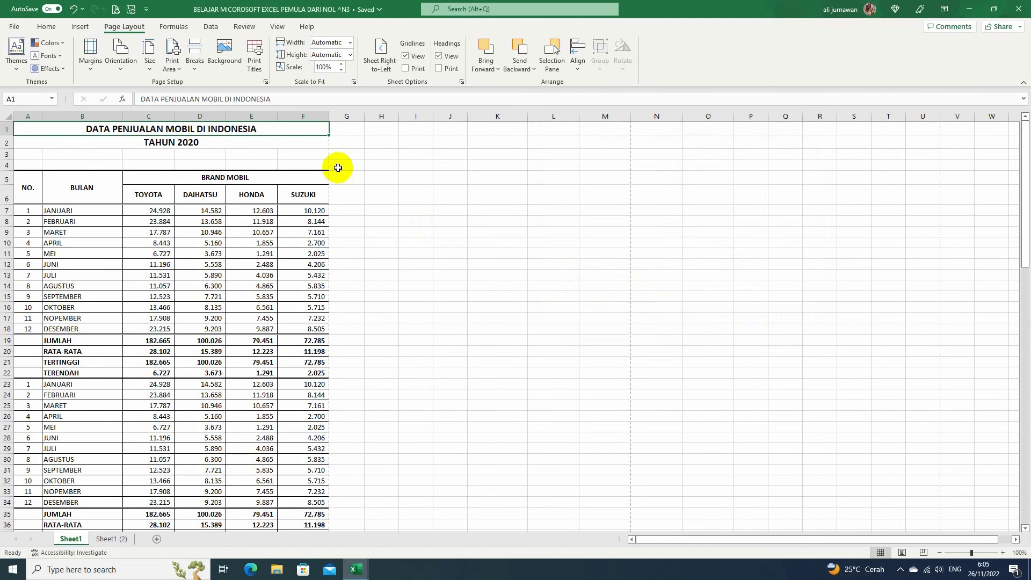
left_click(117, 10)
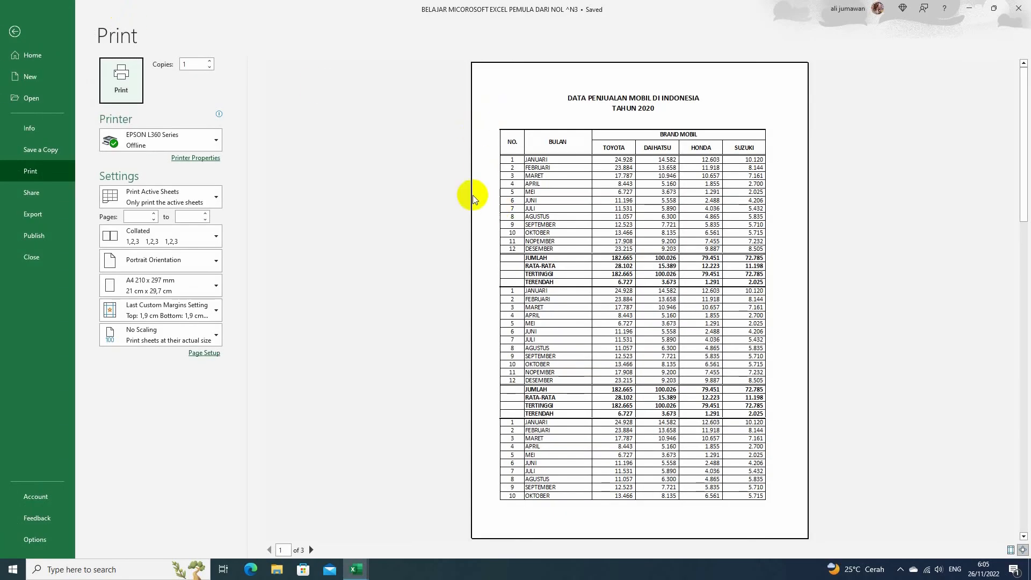
left_click(4, 31)
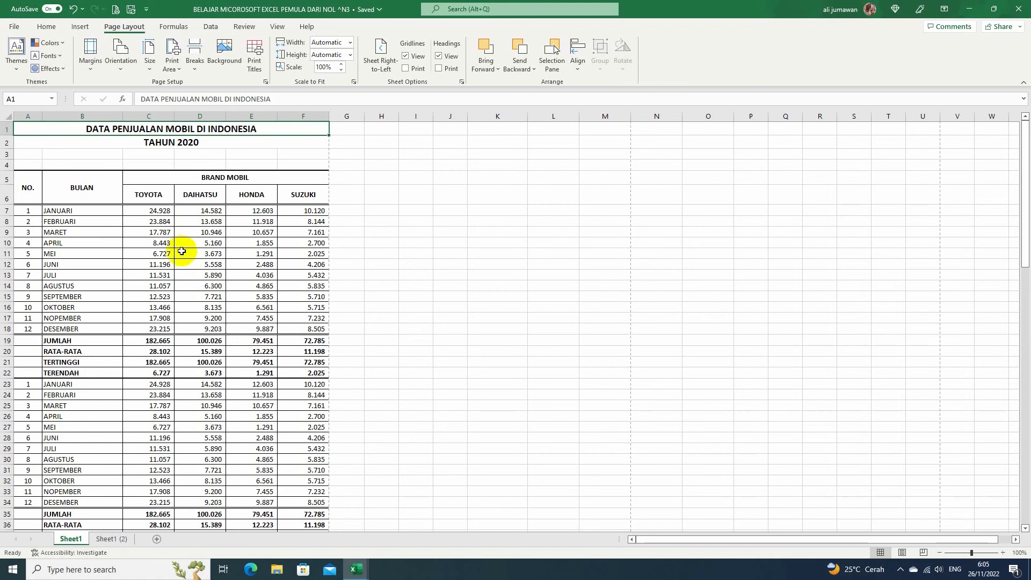
Step: Clear all contents and formatting from the pasted data copies in A23:F102
scroll(151, 302, "down", 2)
scroll(148, 298, "up", 1)
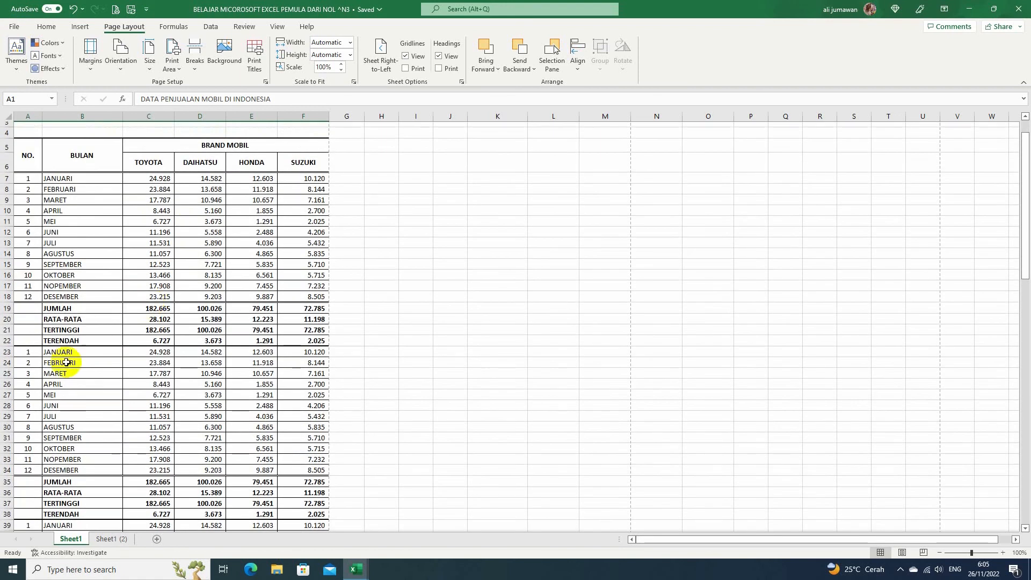
left_click_drag(15, 350, 307, 507)
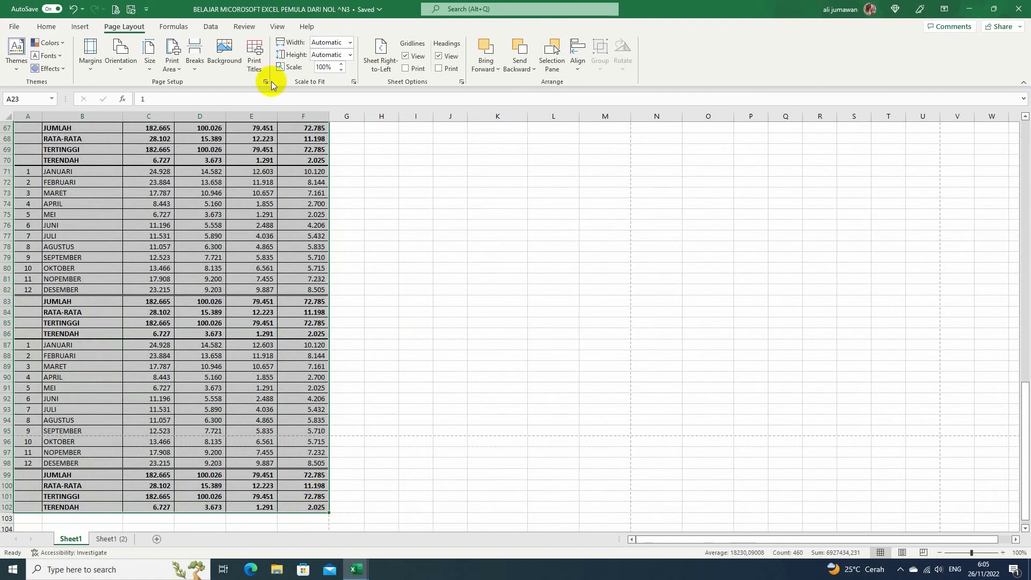
left_click(46, 26)
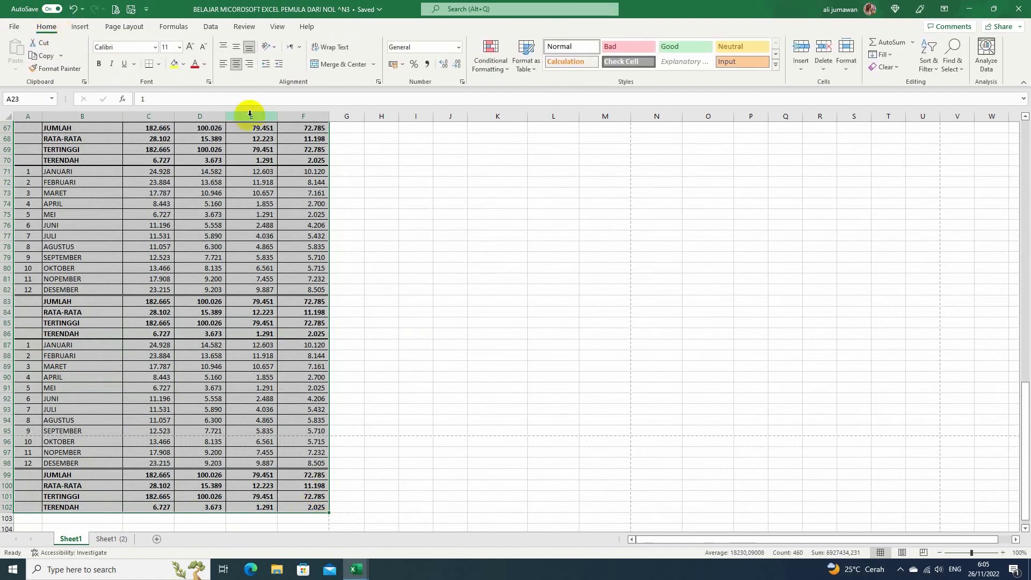
left_click(897, 67)
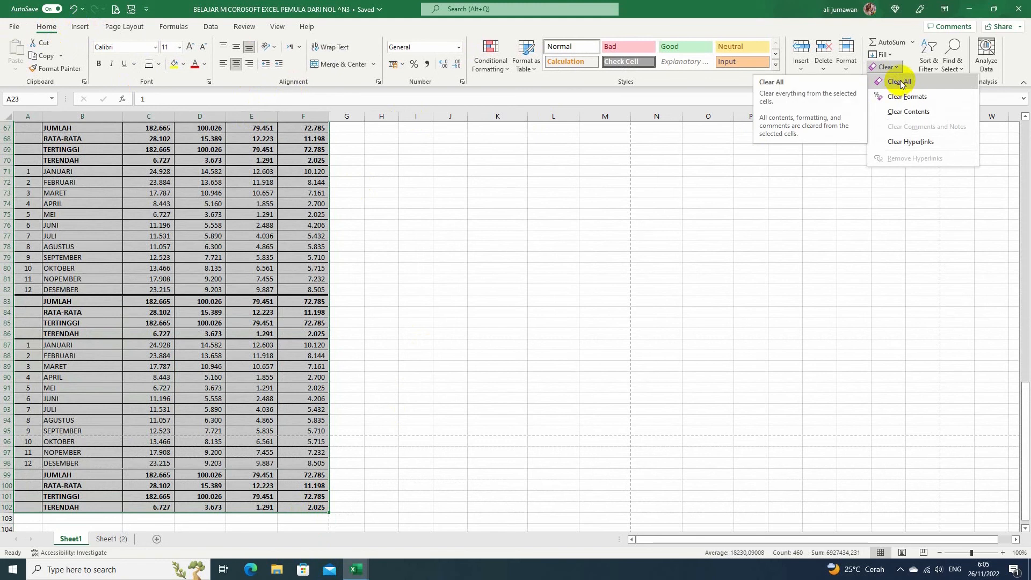
left_click(900, 82)
left_click(479, 277)
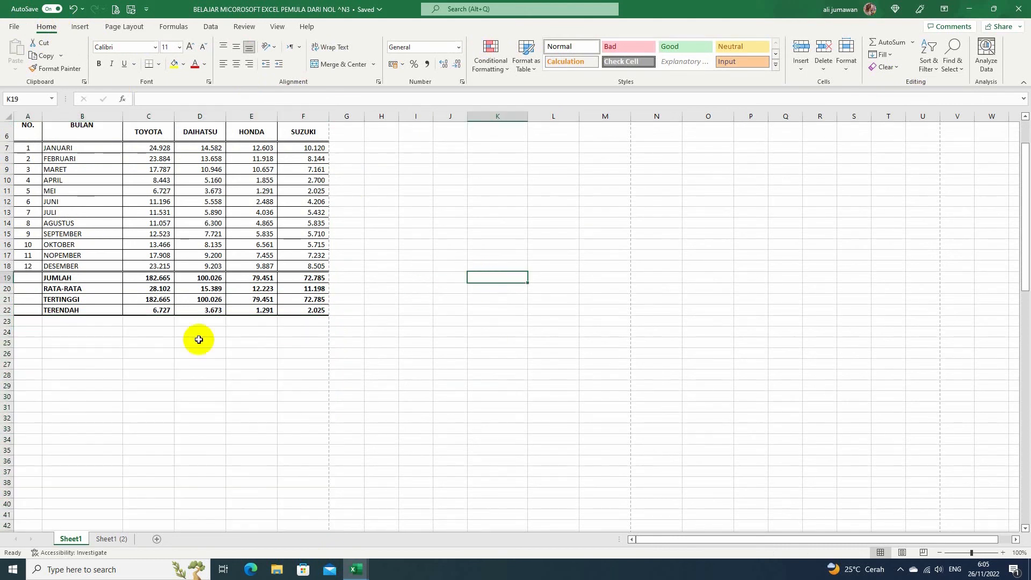
scroll(393, 246, "up", 2)
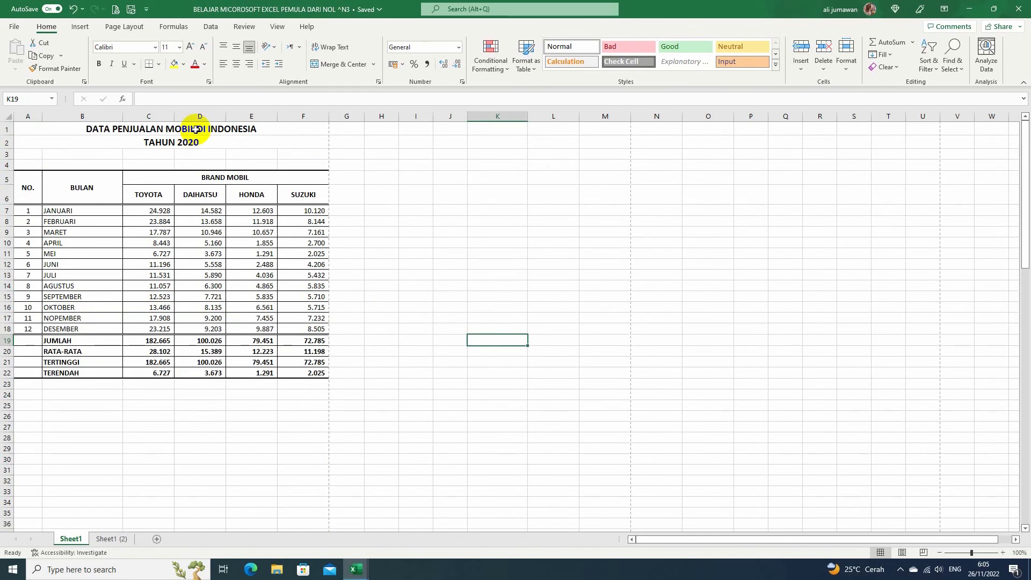
Step: Check the shortened table in the print preview and review the Quick Access Toolbar customization options
left_click(14, 27)
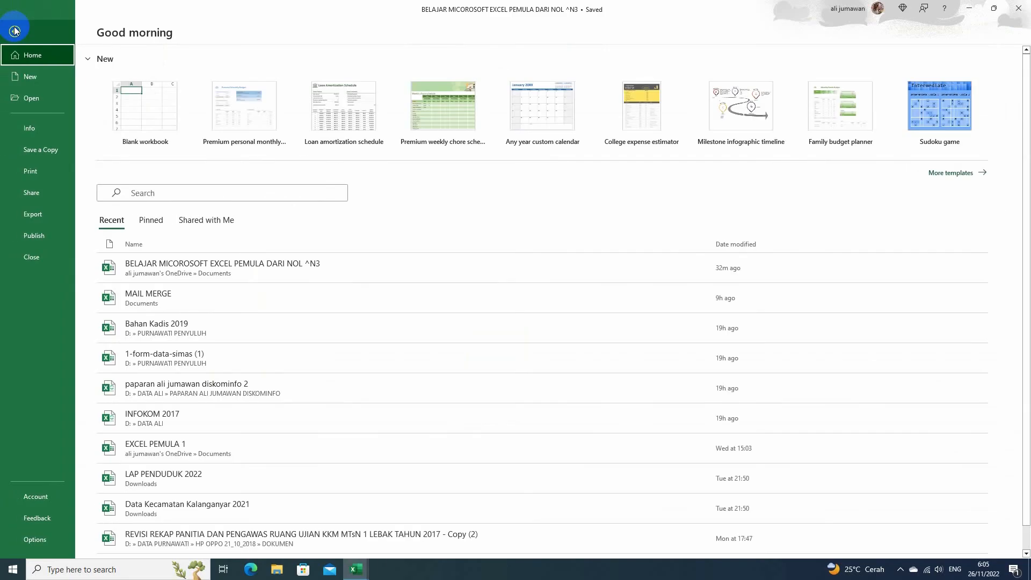
left_click(37, 172)
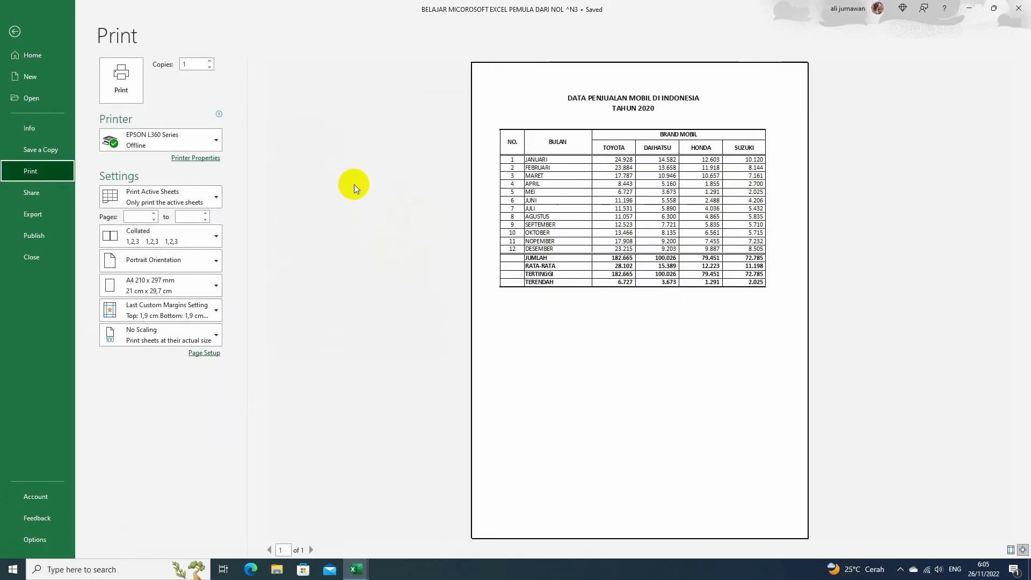
left_click(16, 30)
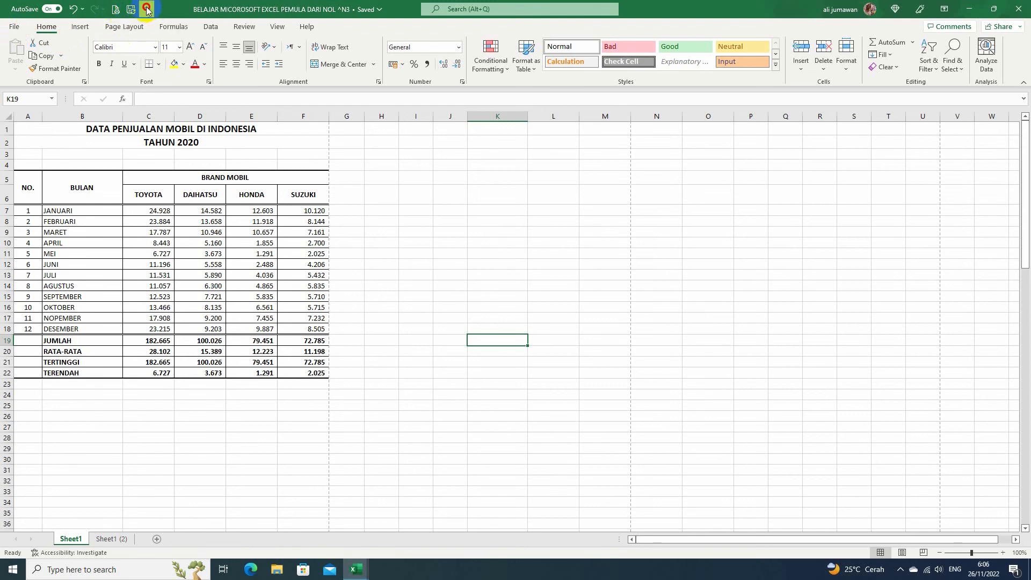
left_click(147, 9)
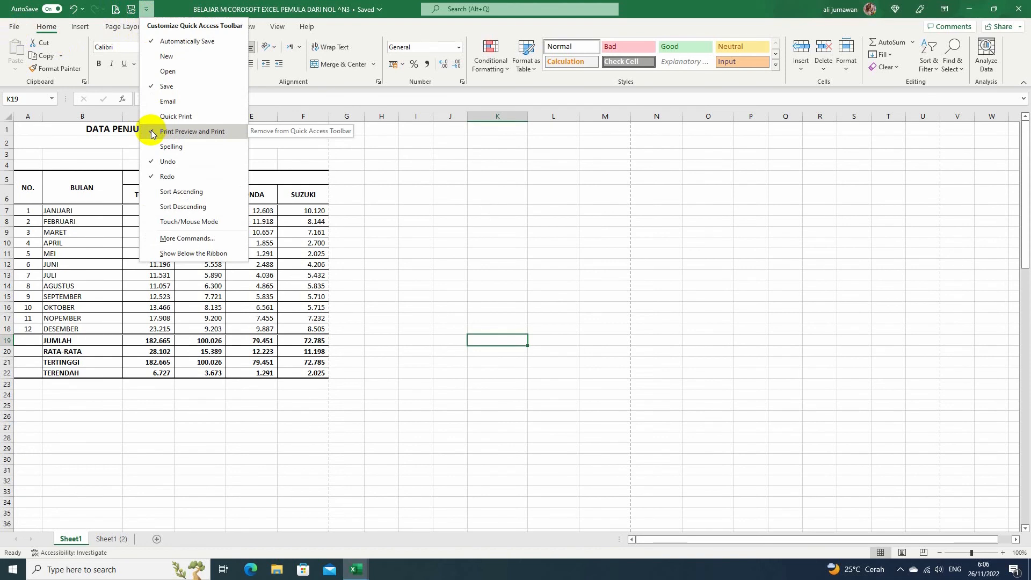
left_click(164, 8)
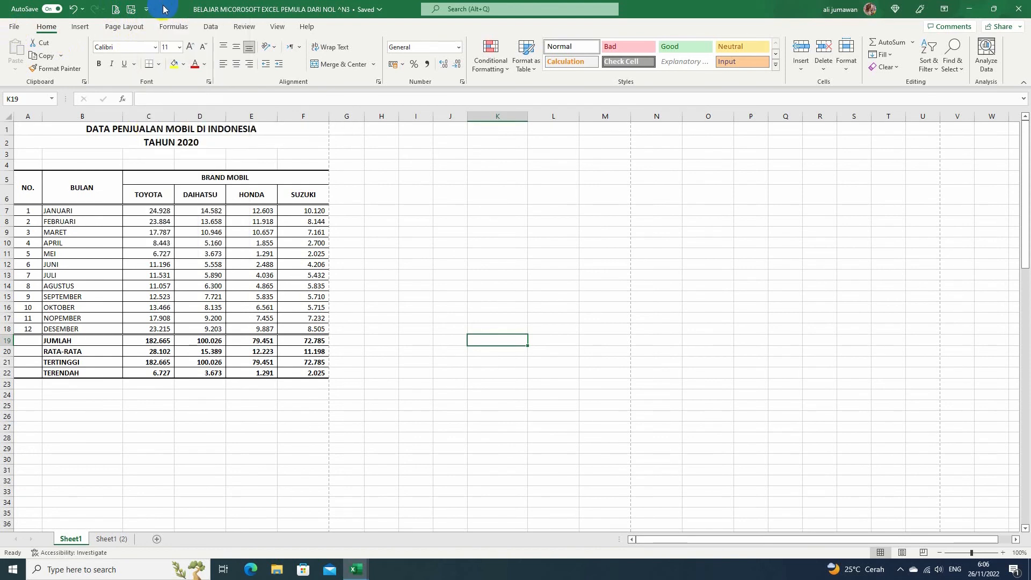
Step: Show the margin guides in the print preview of the sales table and return to the sheet
left_click(117, 11)
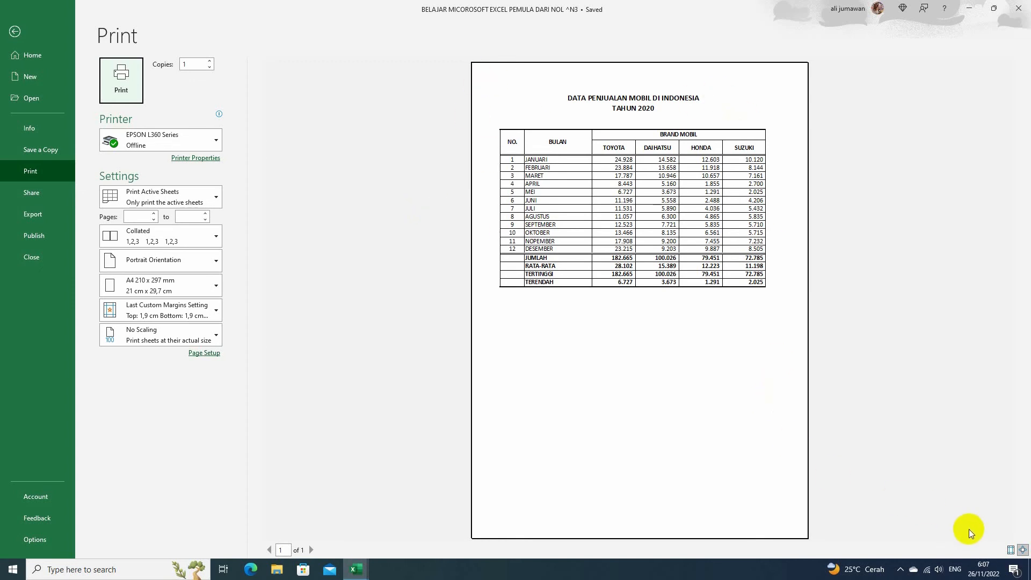
left_click(1011, 550)
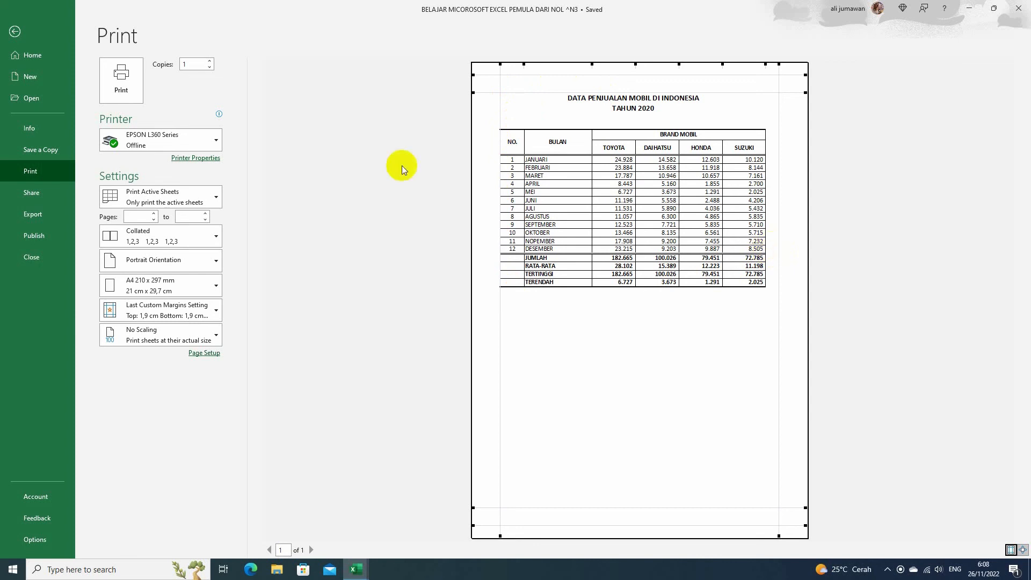
left_click(16, 32)
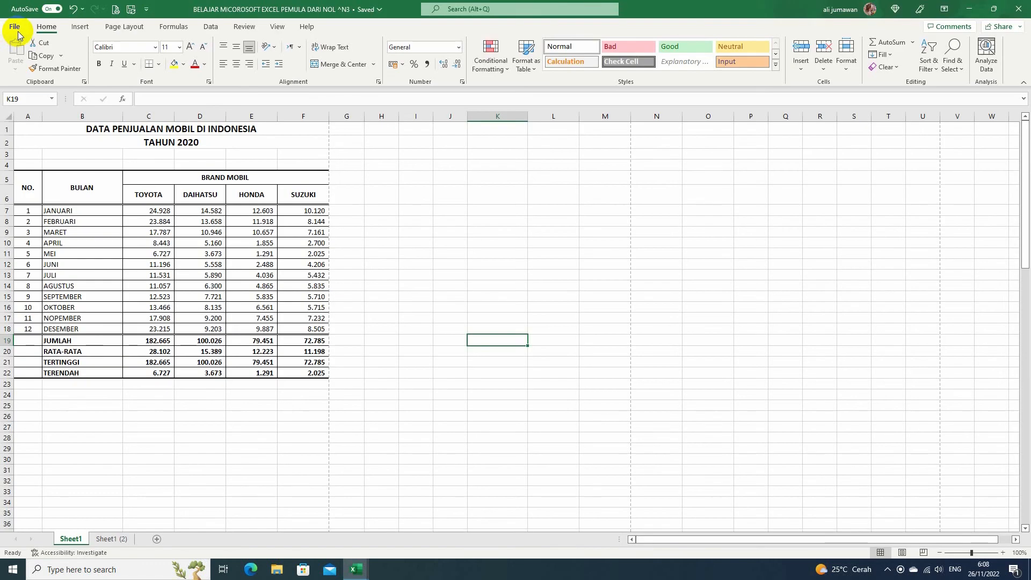
Step: Center the sales table horizontally on the page and open the print preview
left_click(127, 26)
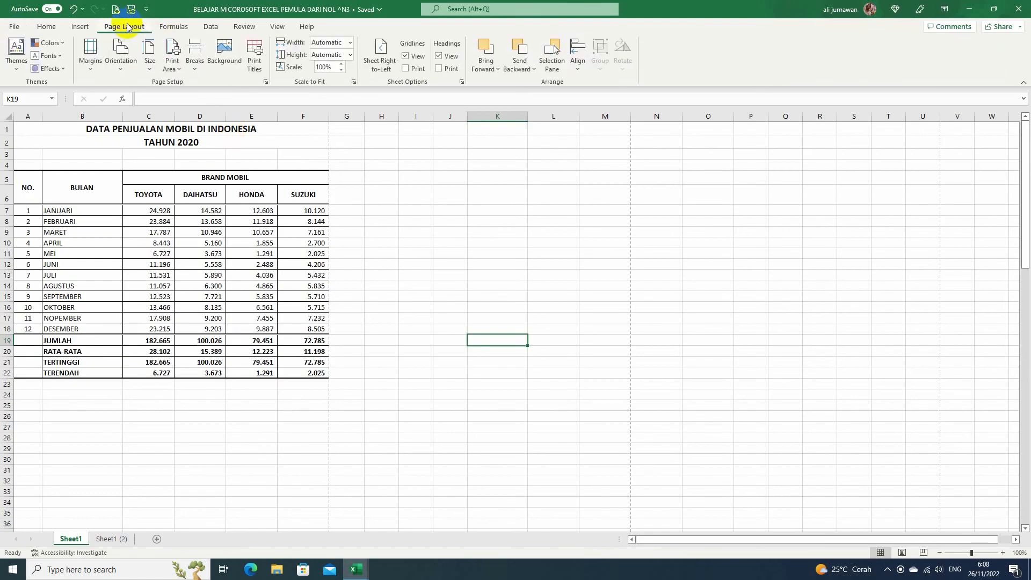
left_click(265, 83)
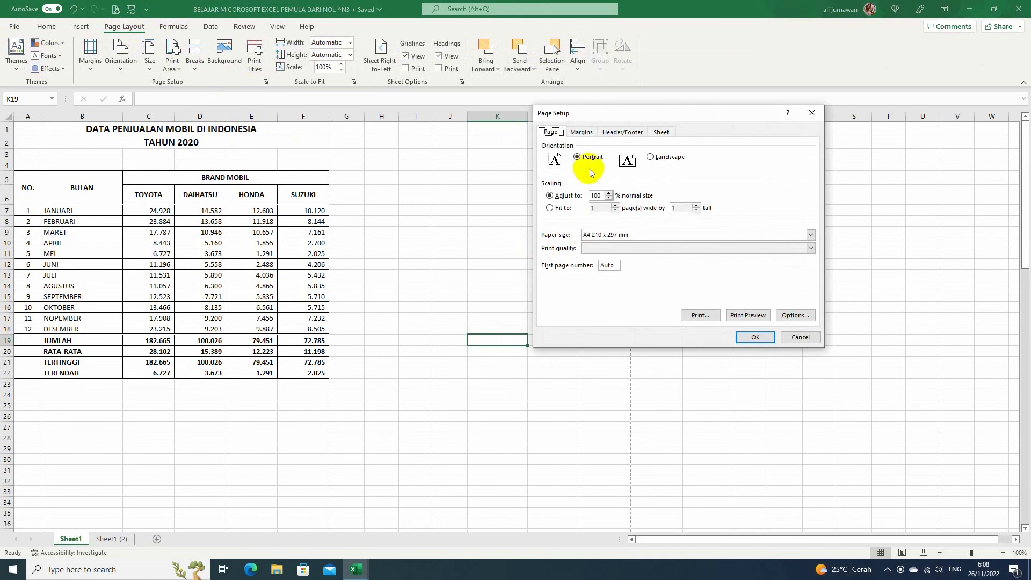
left_click(581, 133)
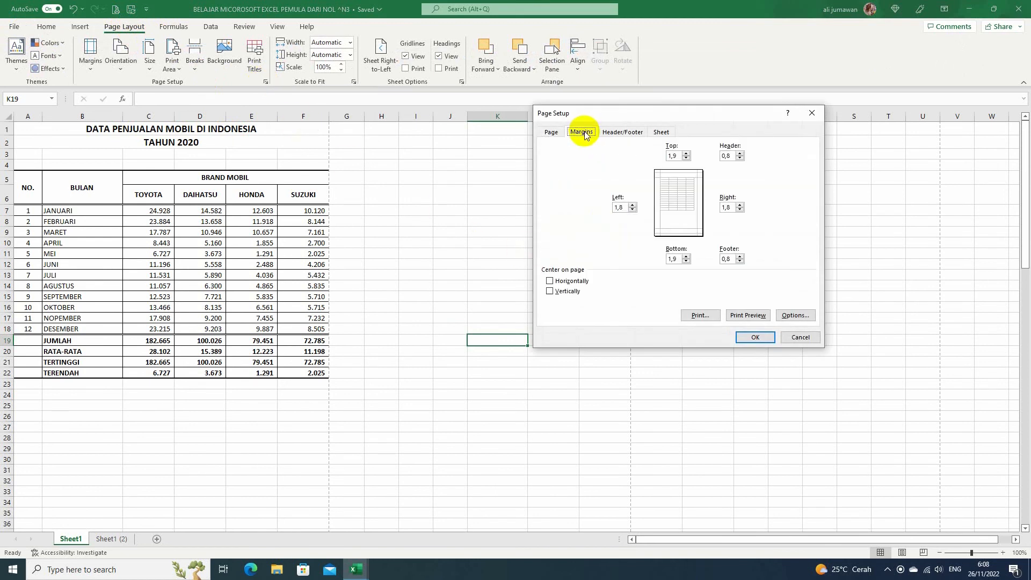
left_click(550, 282)
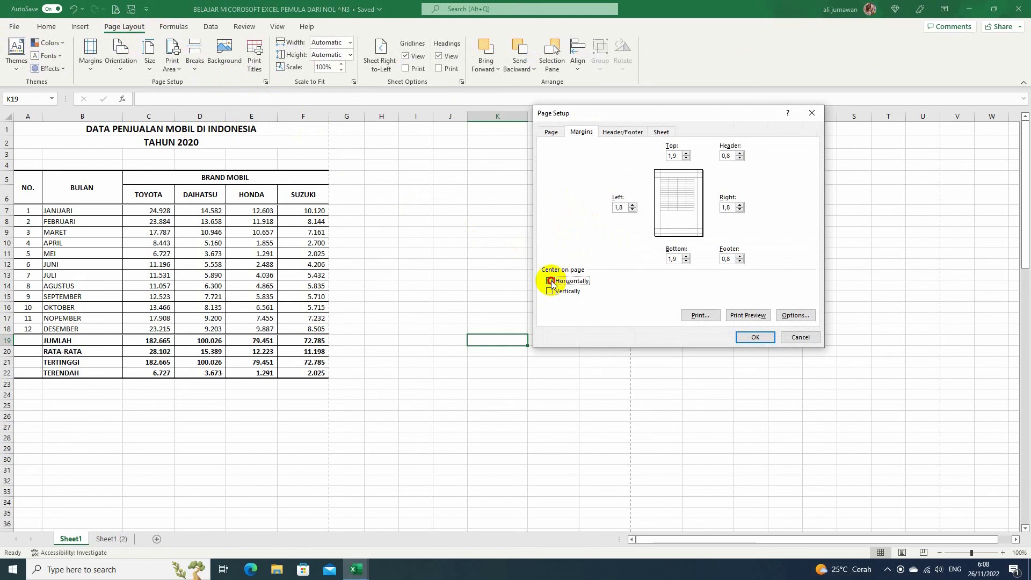
left_click(746, 316)
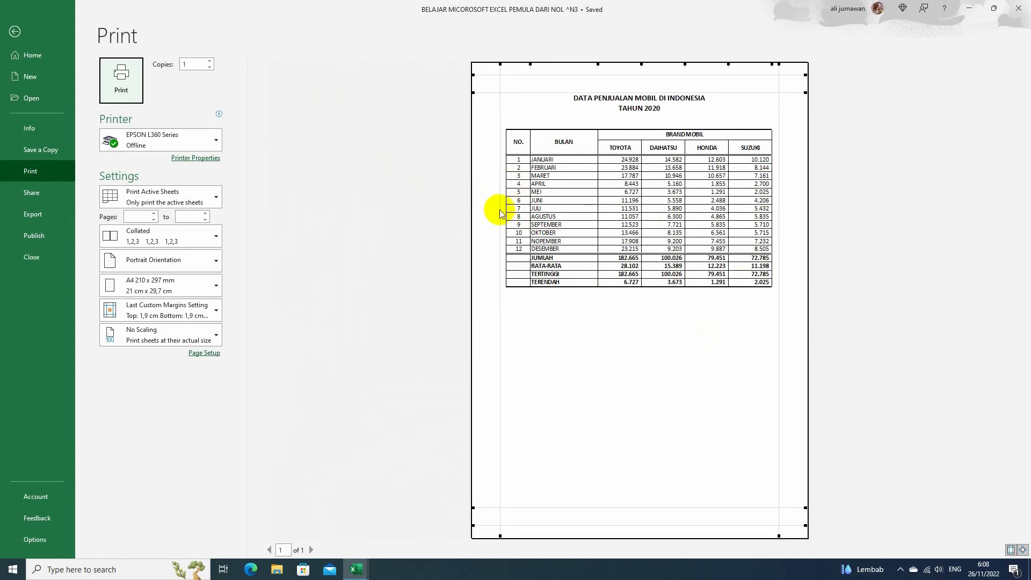
Step: Center the sales table vertically on the page as well as horizontally and open the print preview
left_click(18, 31)
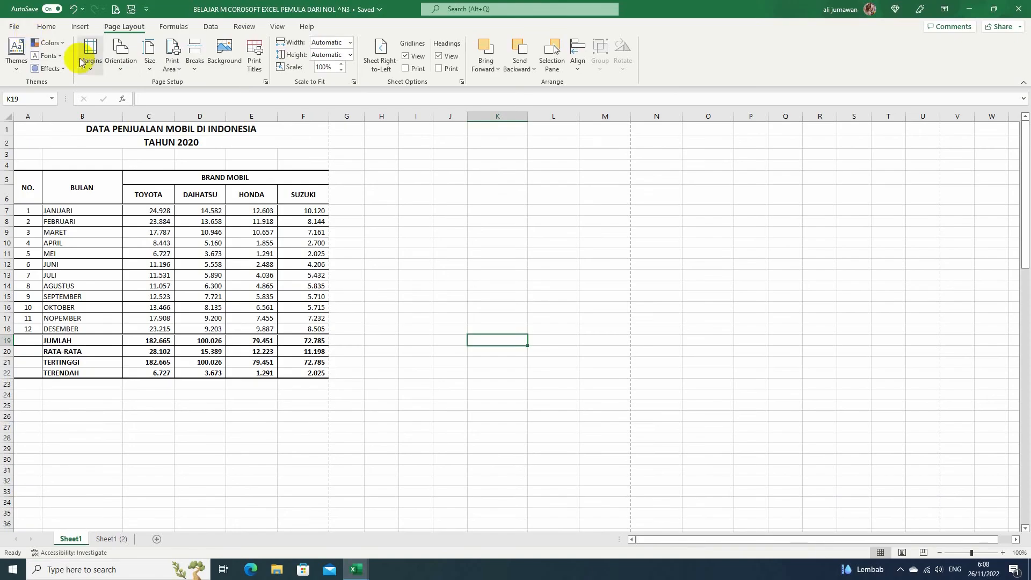
left_click(265, 81)
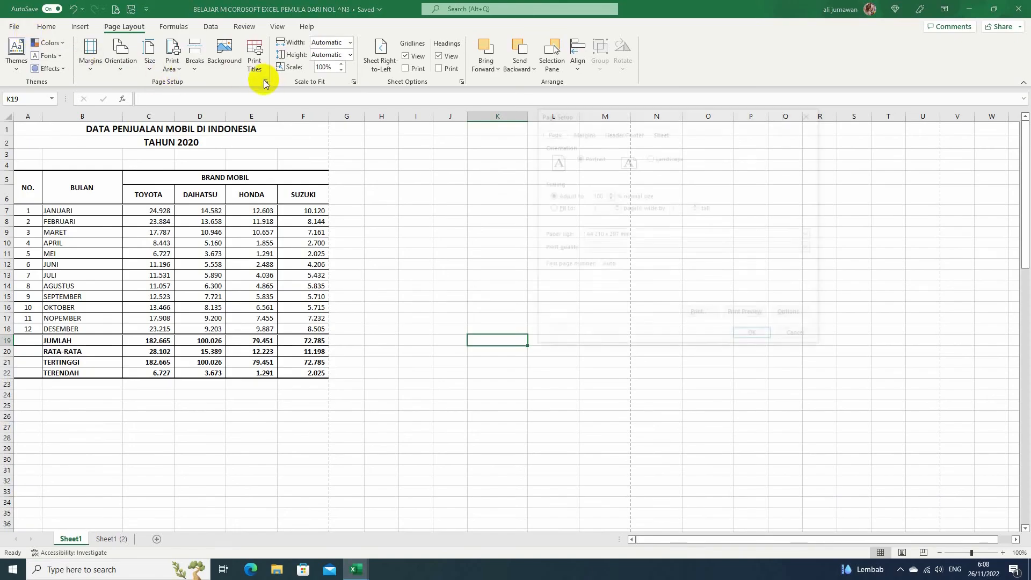
left_click(577, 132)
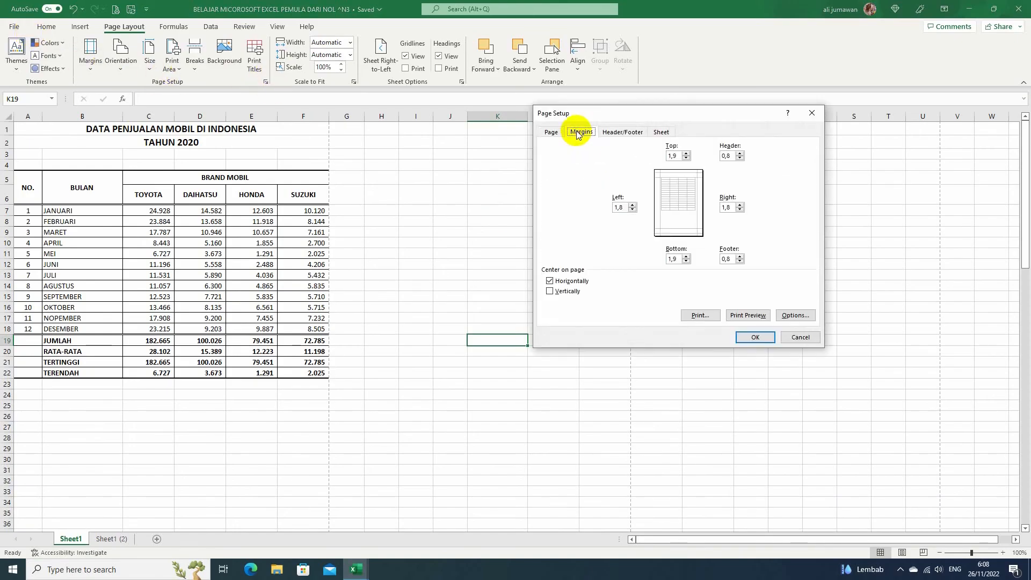
left_click(550, 292)
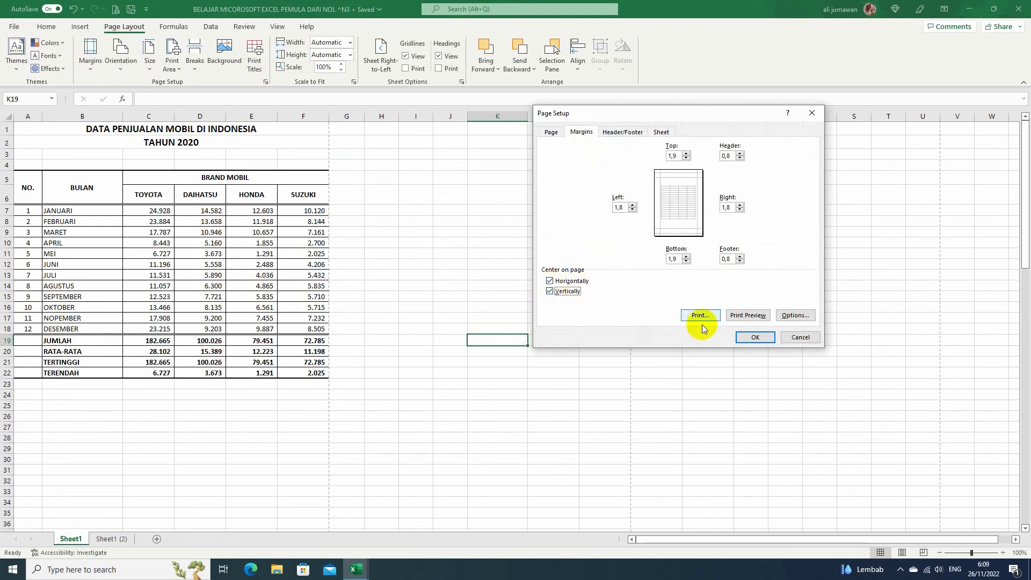
left_click(740, 316)
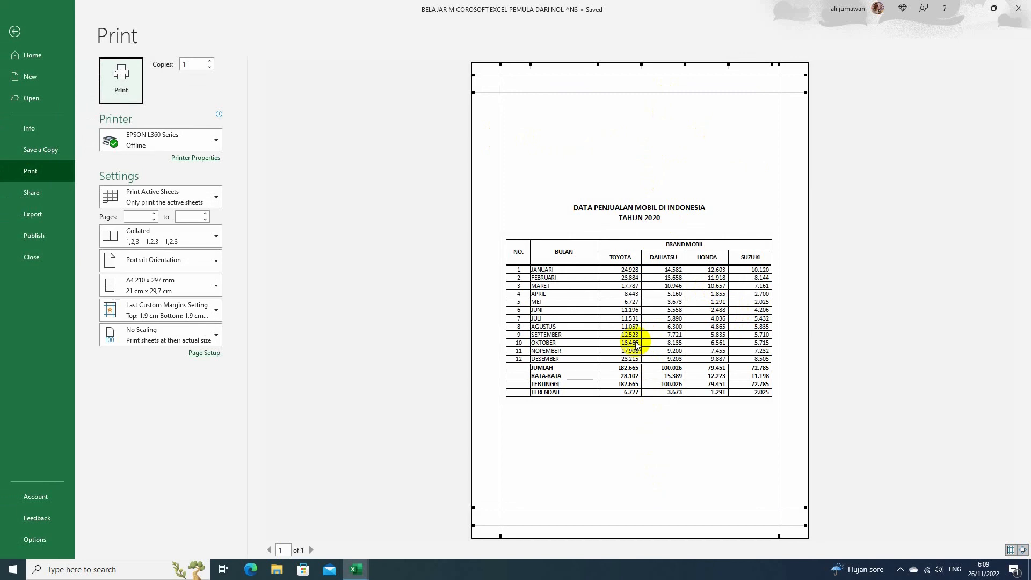
Step: Turn off the vertical page centering through the custom margins and check the sales table in the print preview
left_click(15, 31)
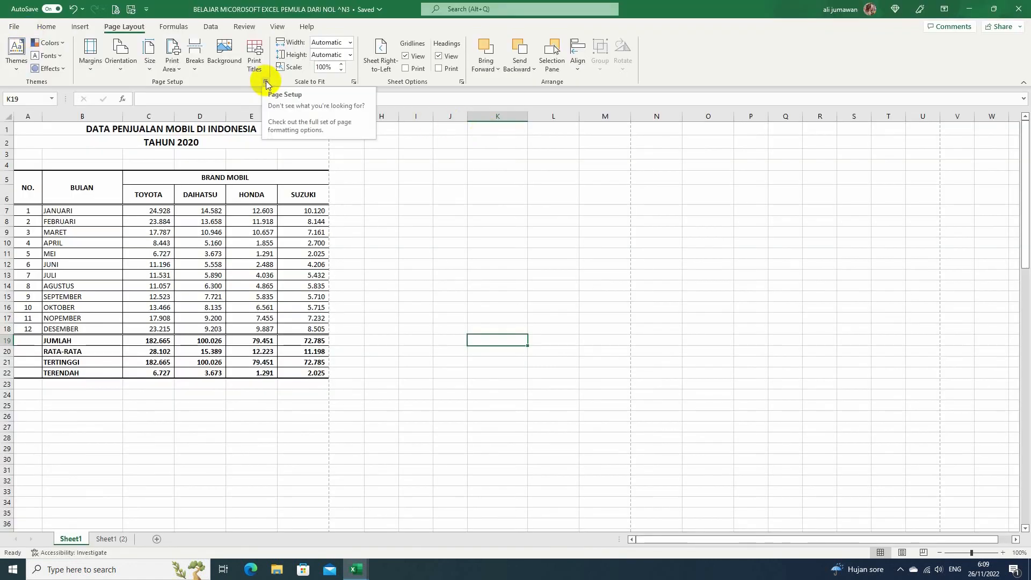
left_click(93, 68)
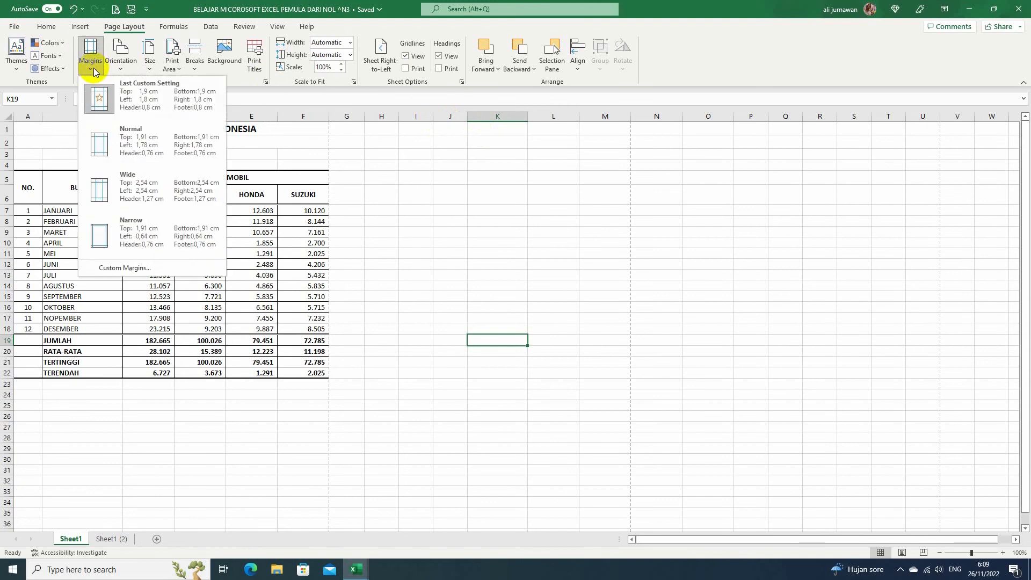
left_click(111, 269)
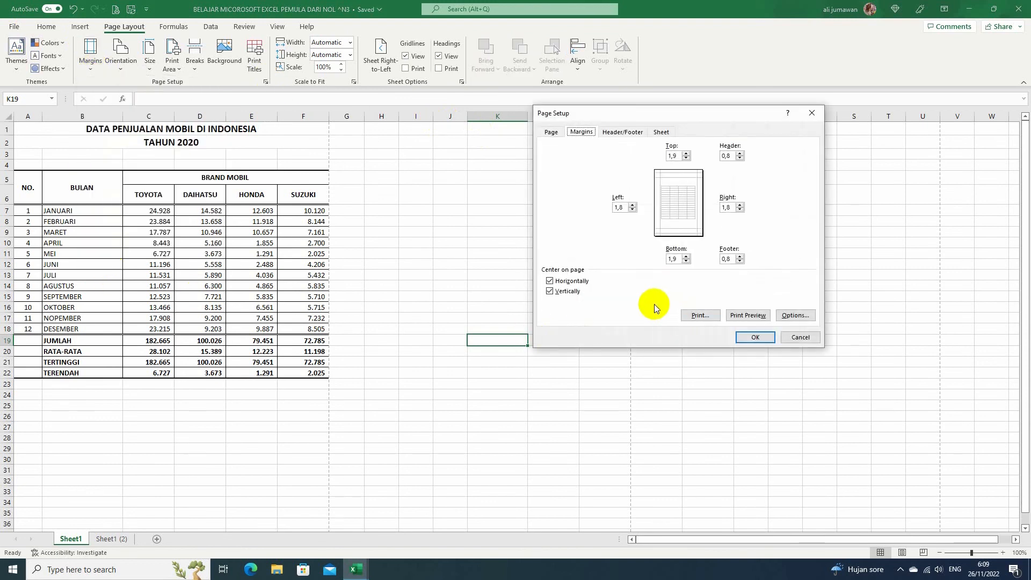
left_click(551, 293)
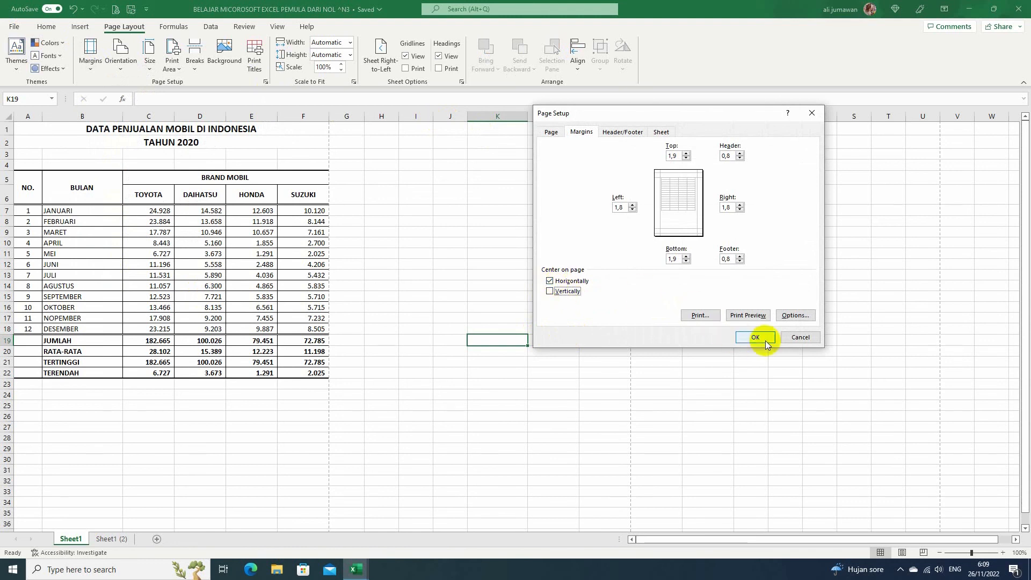
left_click(748, 316)
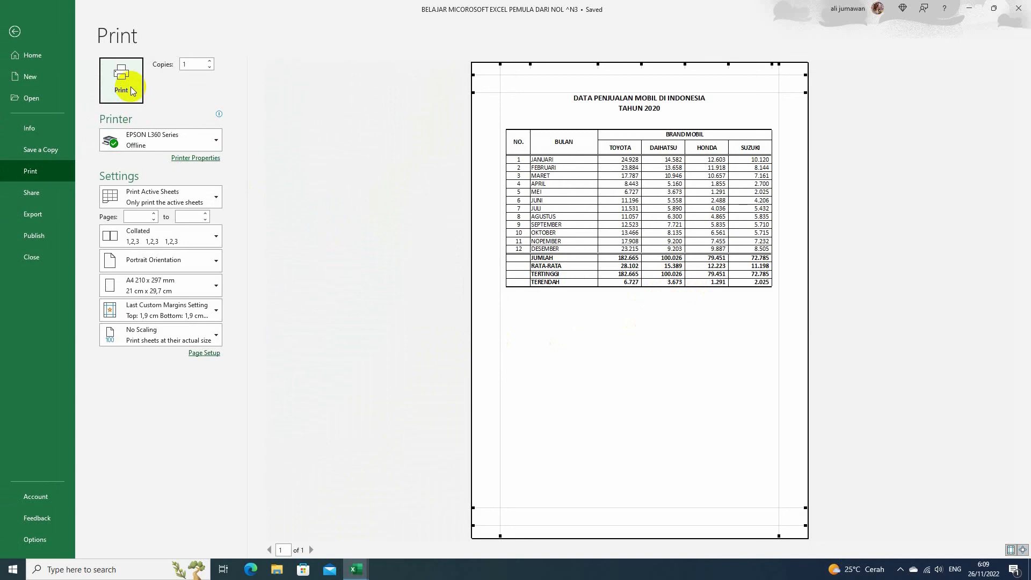
Step: Choose the EPSON L360 Series printer and print one copy of the active sheet
left_click(187, 137)
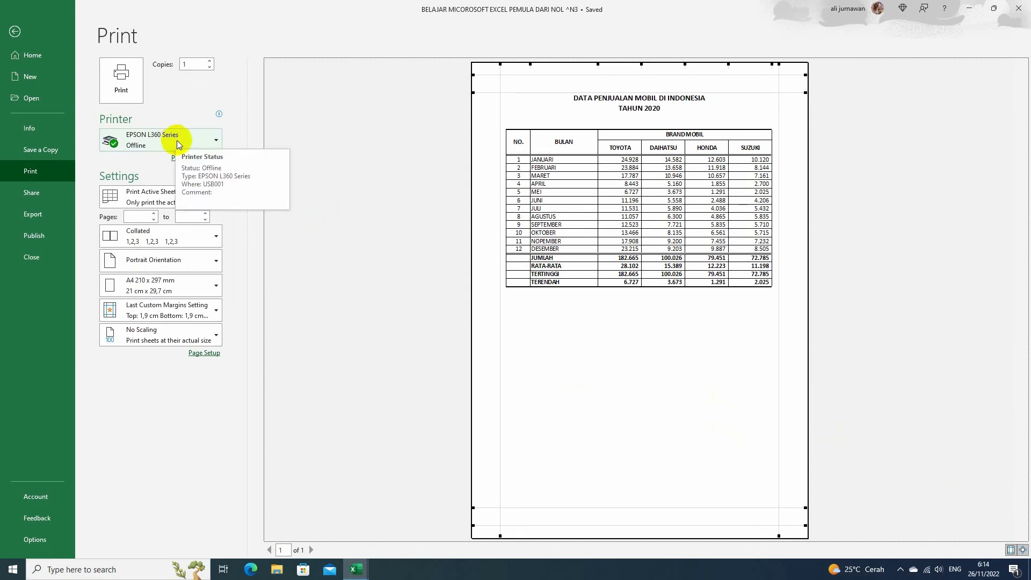
left_click(178, 141)
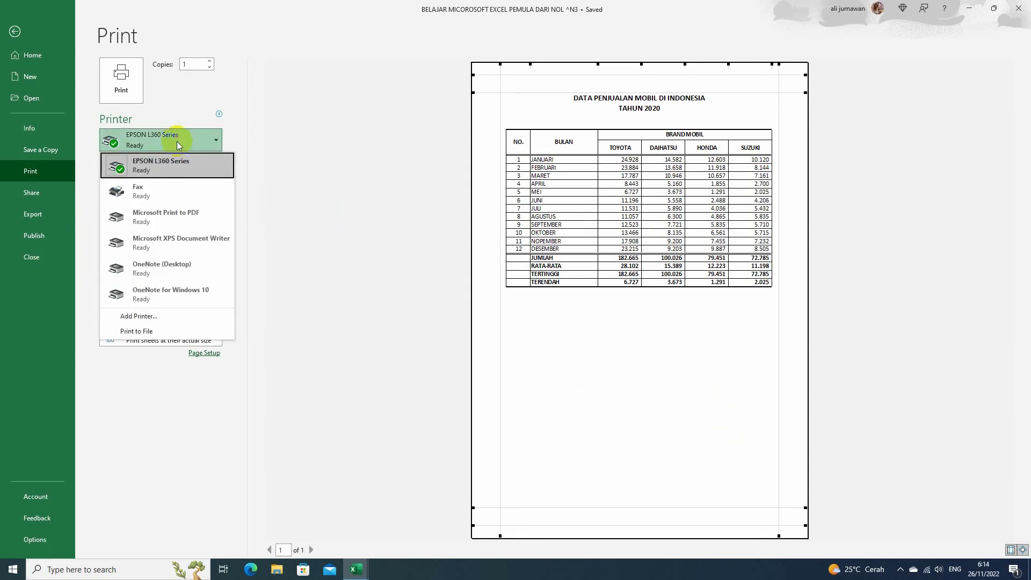
left_click(166, 169)
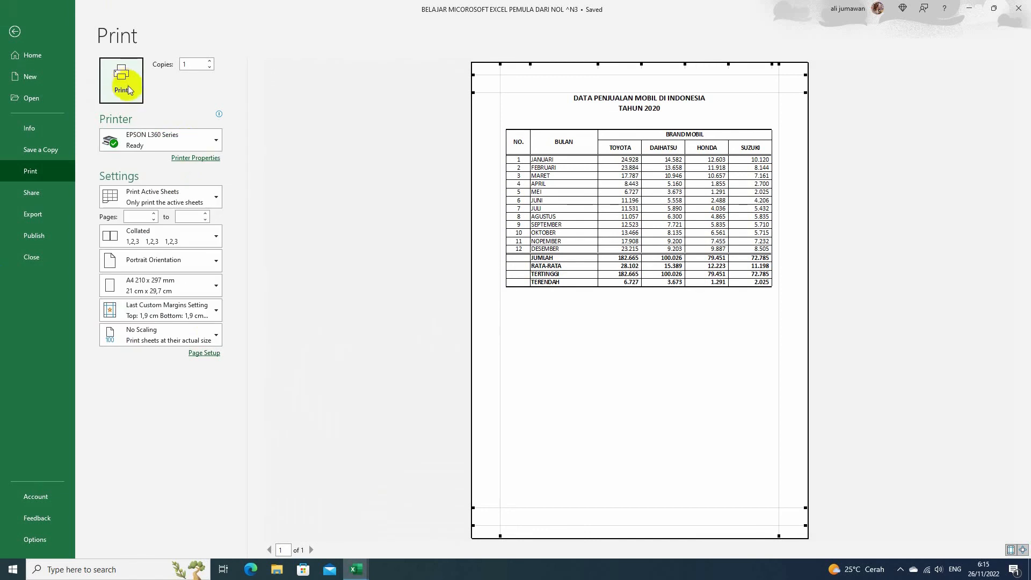
left_click(128, 89)
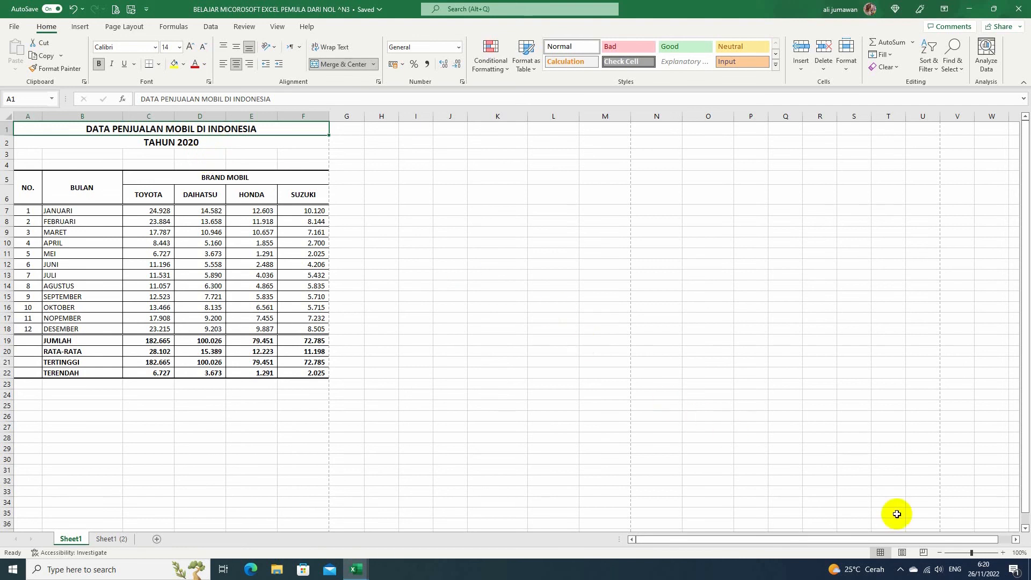
Step: View the sheet in Page Layout, Page Break Preview and Normal views, and check its print preview before returning to the sheet
left_click(902, 554)
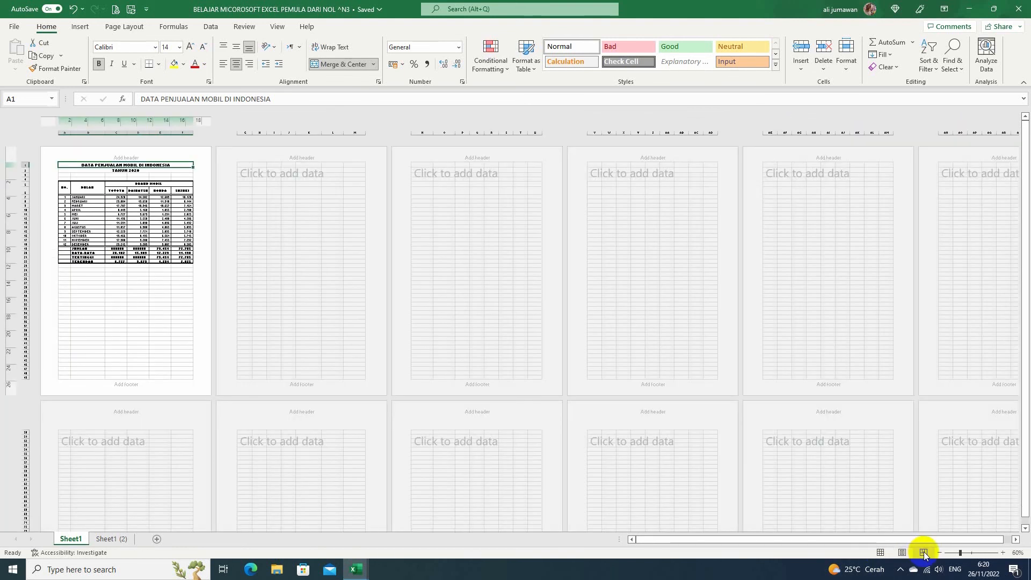
left_click(924, 552)
left_click(880, 552)
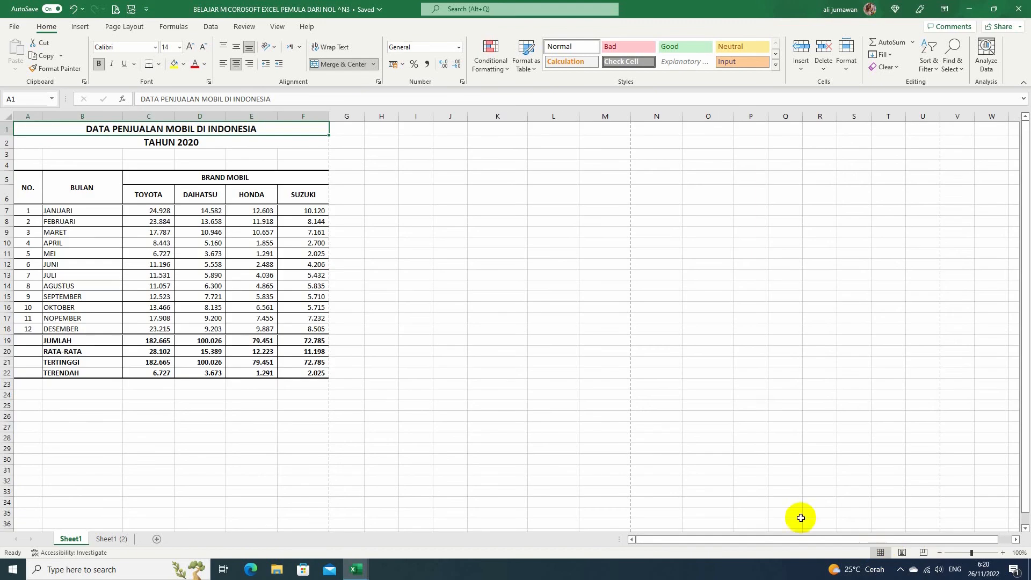
left_click(115, 9)
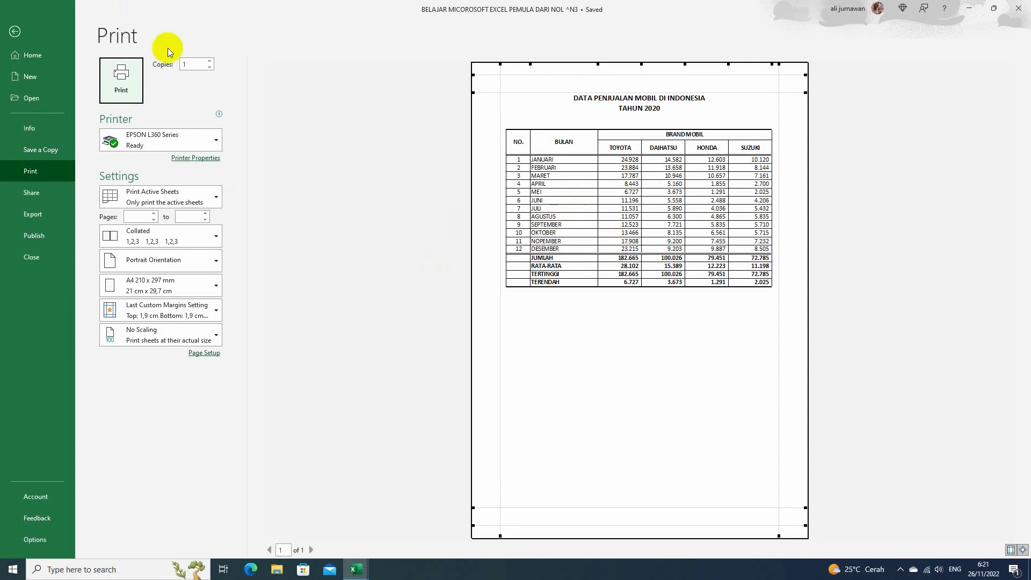
left_click(21, 32)
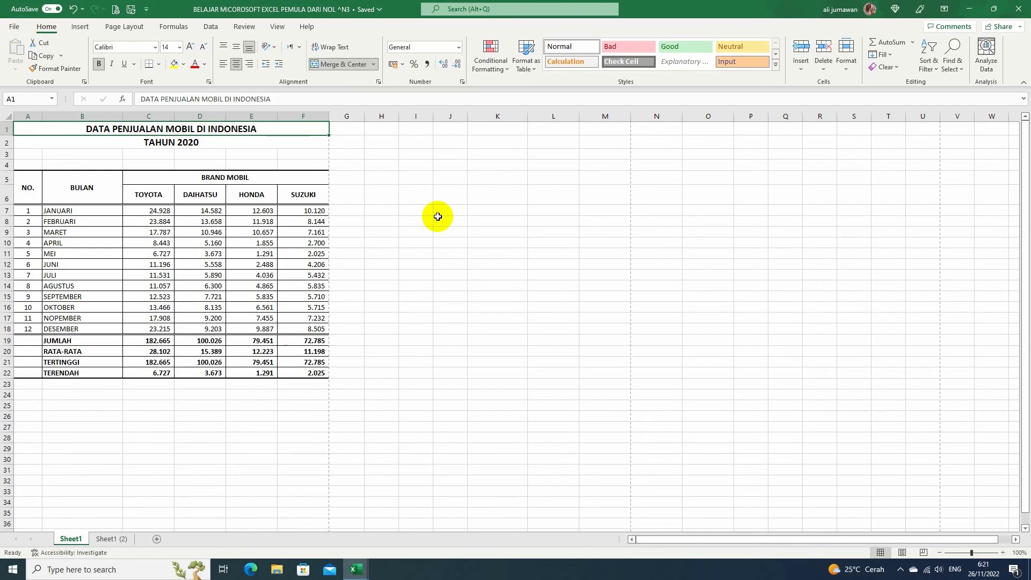